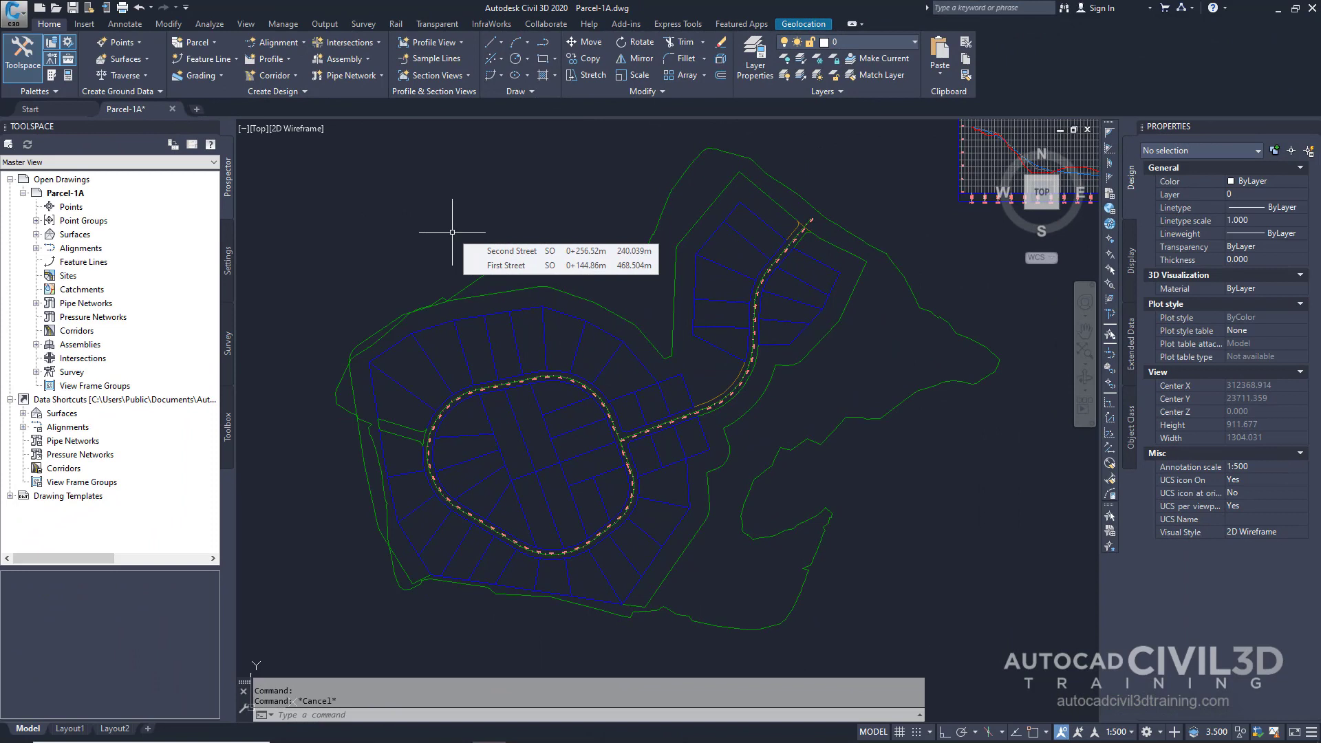
- Expand Surfaces and Centerline Alignments in Prospector to show EG, First Street and Second Street
{"action": "left_click", "coordinate": [36, 235]}
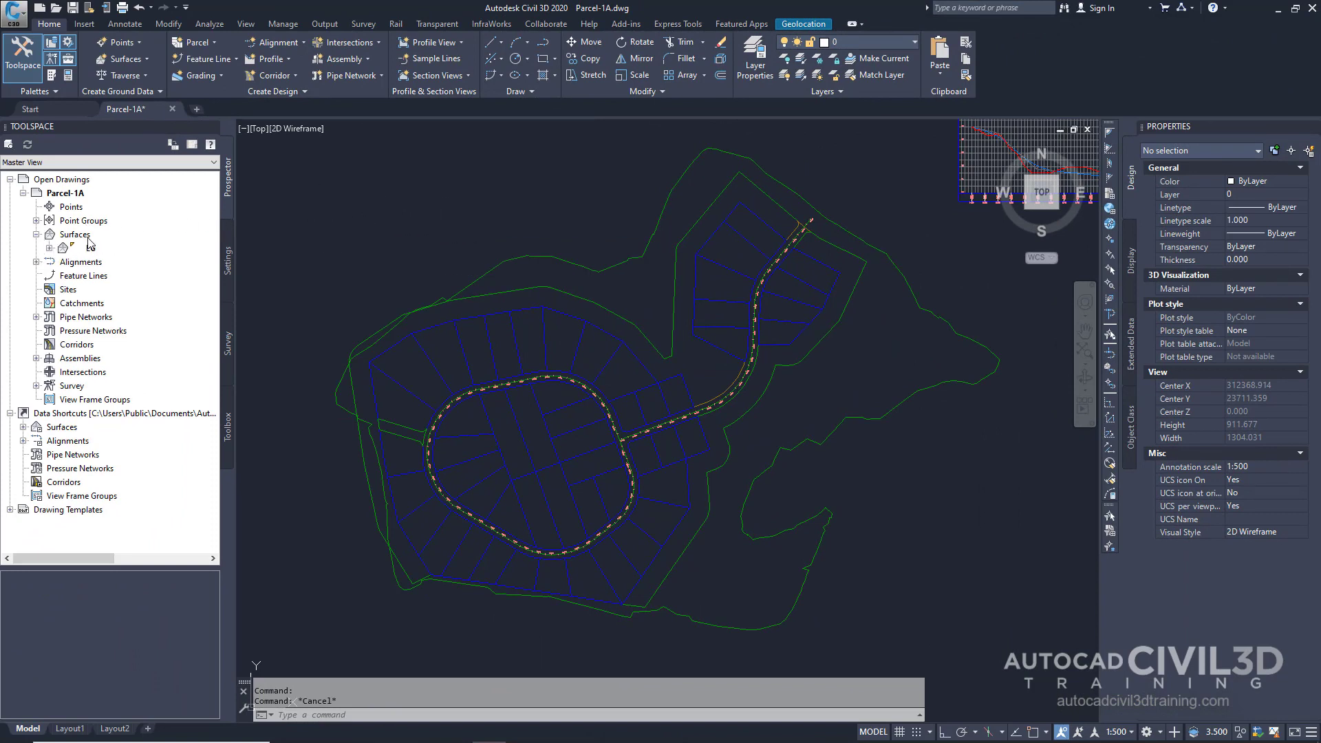
{"action": "left_click", "coordinate": [36, 262]}
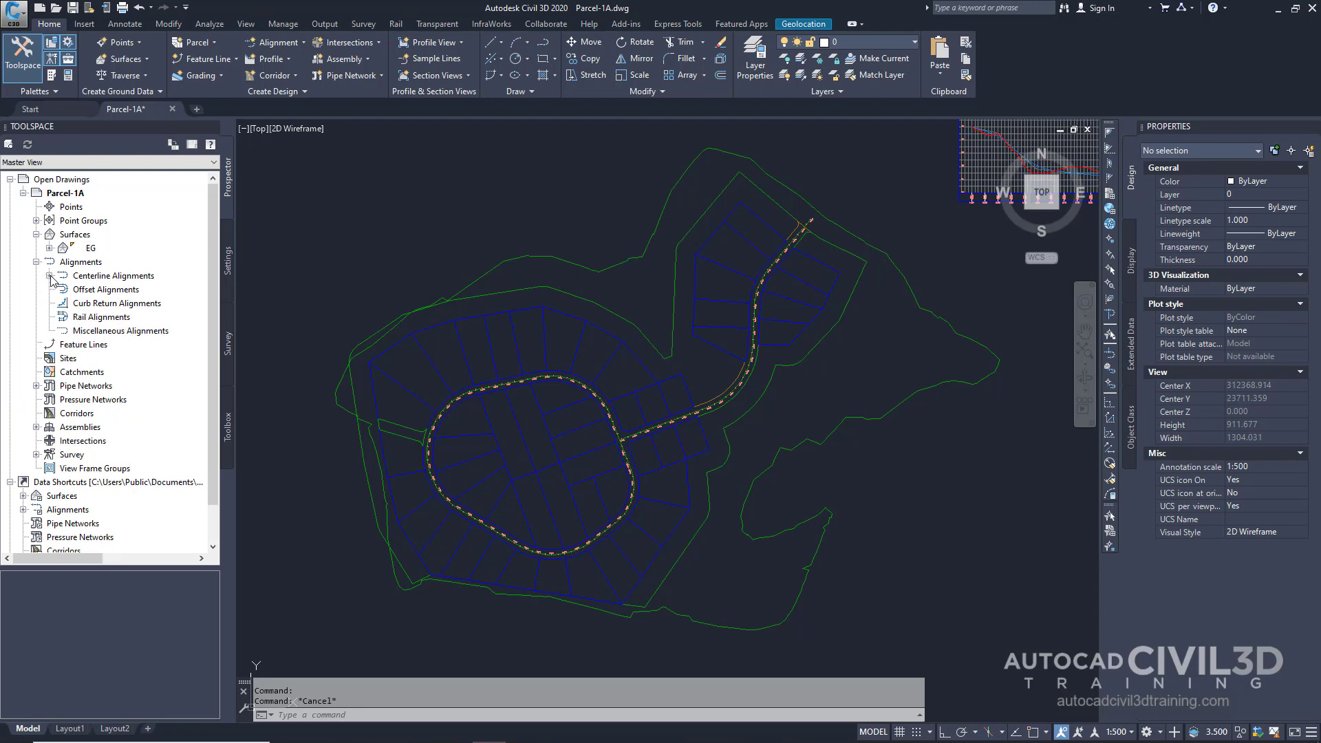
{"action": "left_click", "coordinate": [50, 276]}
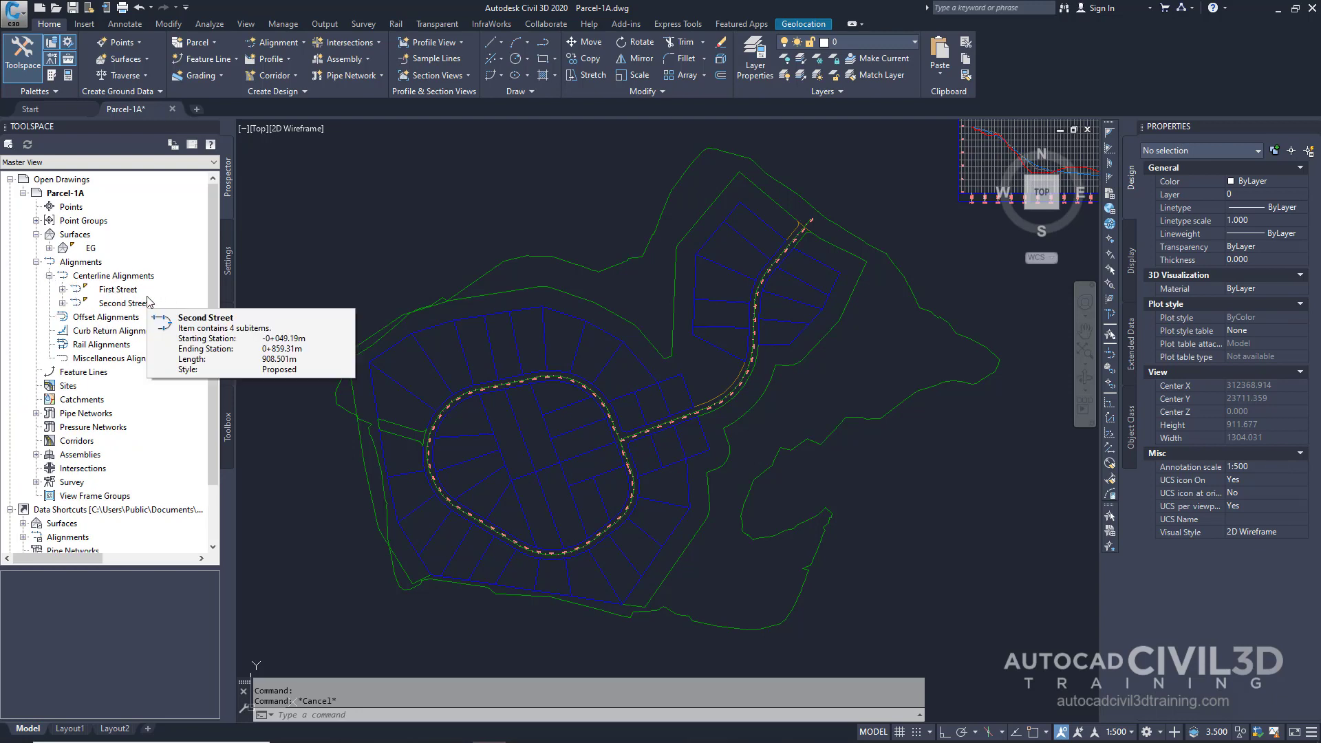
- Select a lot line near the loop road, zoom in, then cancel the selection
{"action": "key", "text": "Escape"}
{"action": "left_click", "coordinate": [435, 368]}
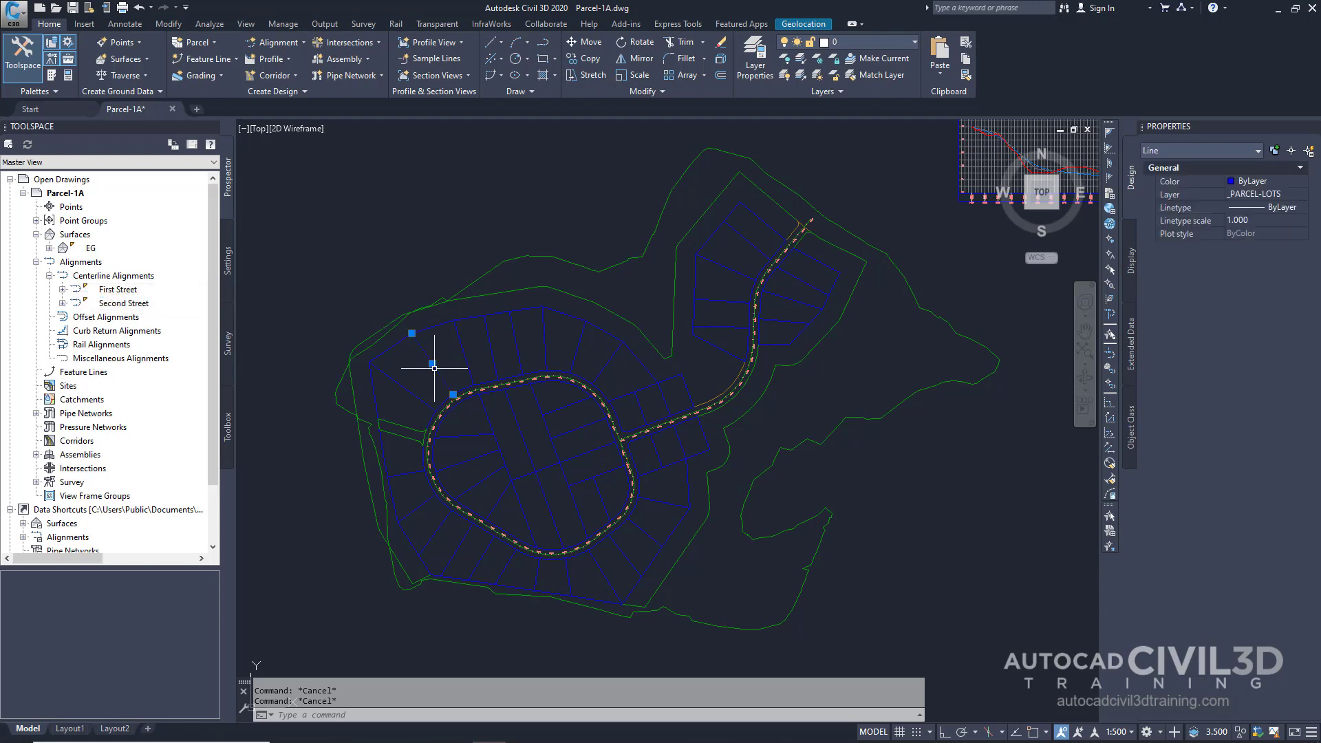
{"action": "scroll", "coordinate": [440, 395], "scroll_direction": "up", "scroll_amount": 5}
{"action": "left_click", "coordinate": [444, 401]}
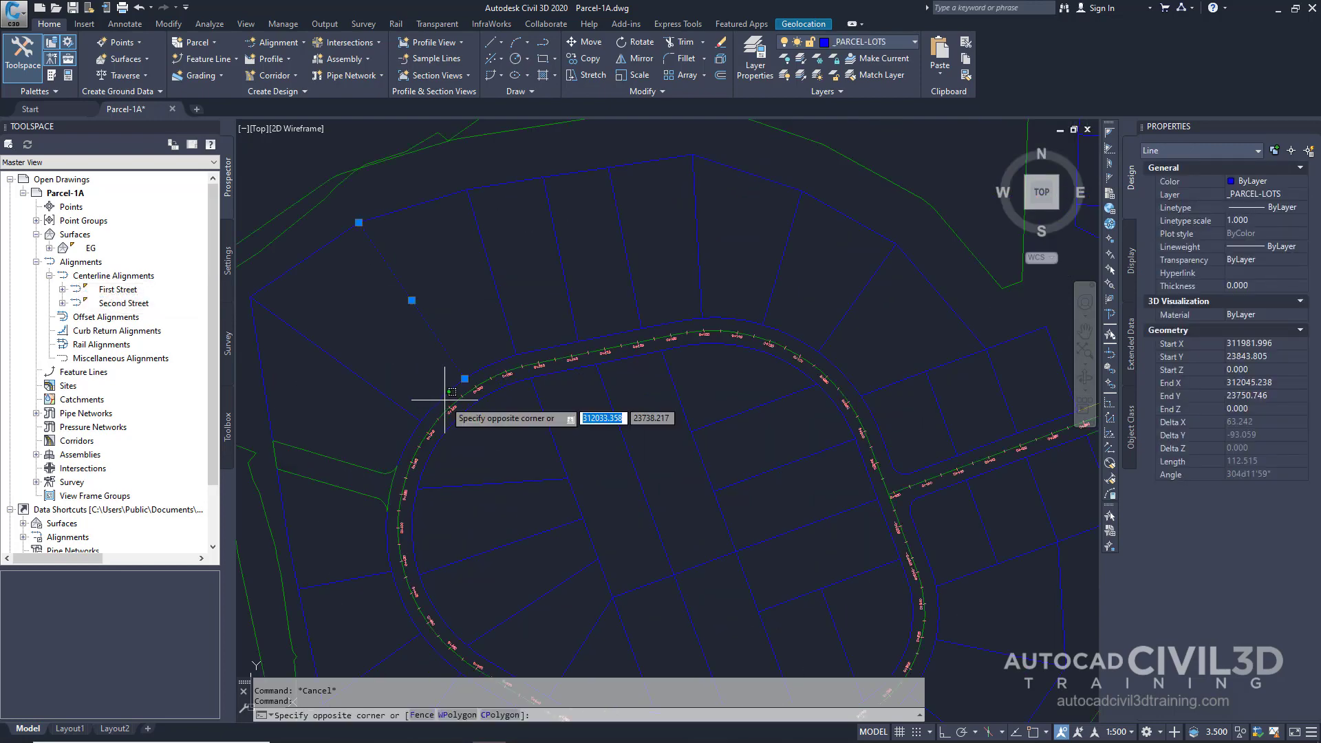
{"action": "mouse_move", "coordinate": [463, 382]}
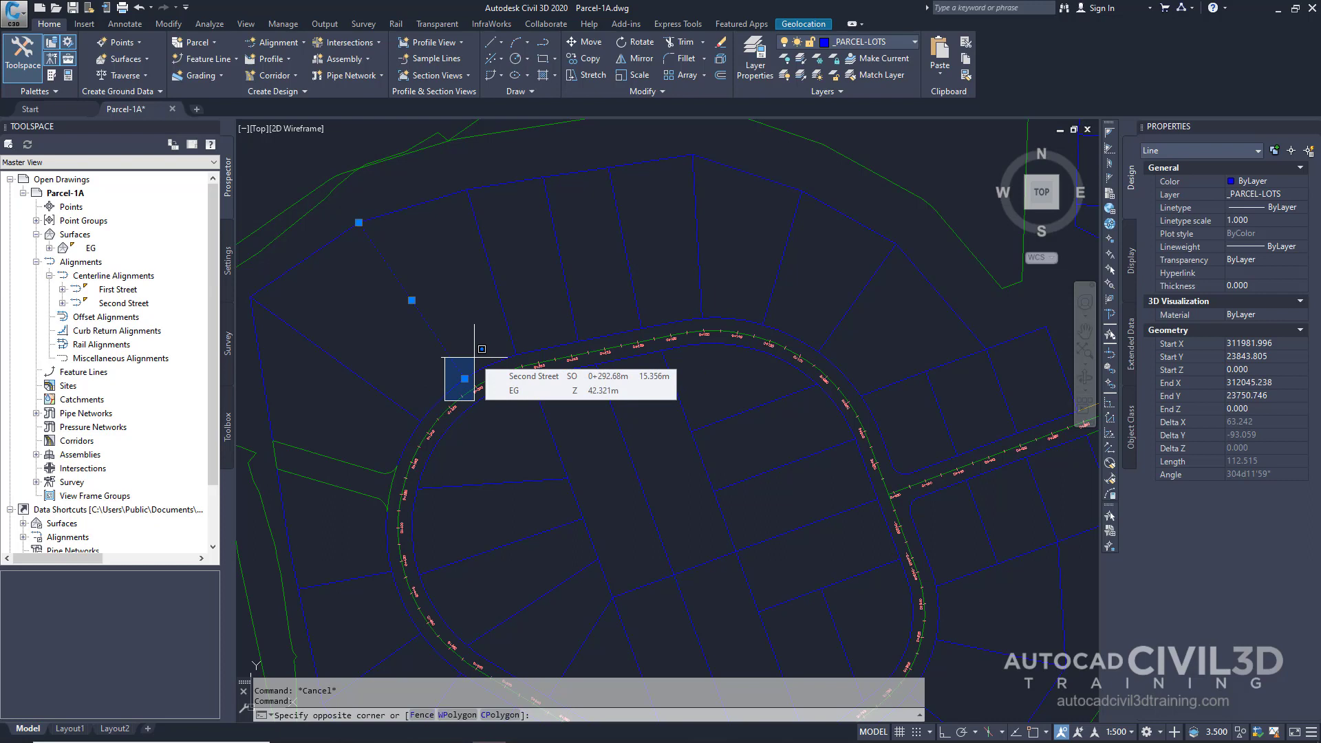
{"action": "key", "text": "Escape"}
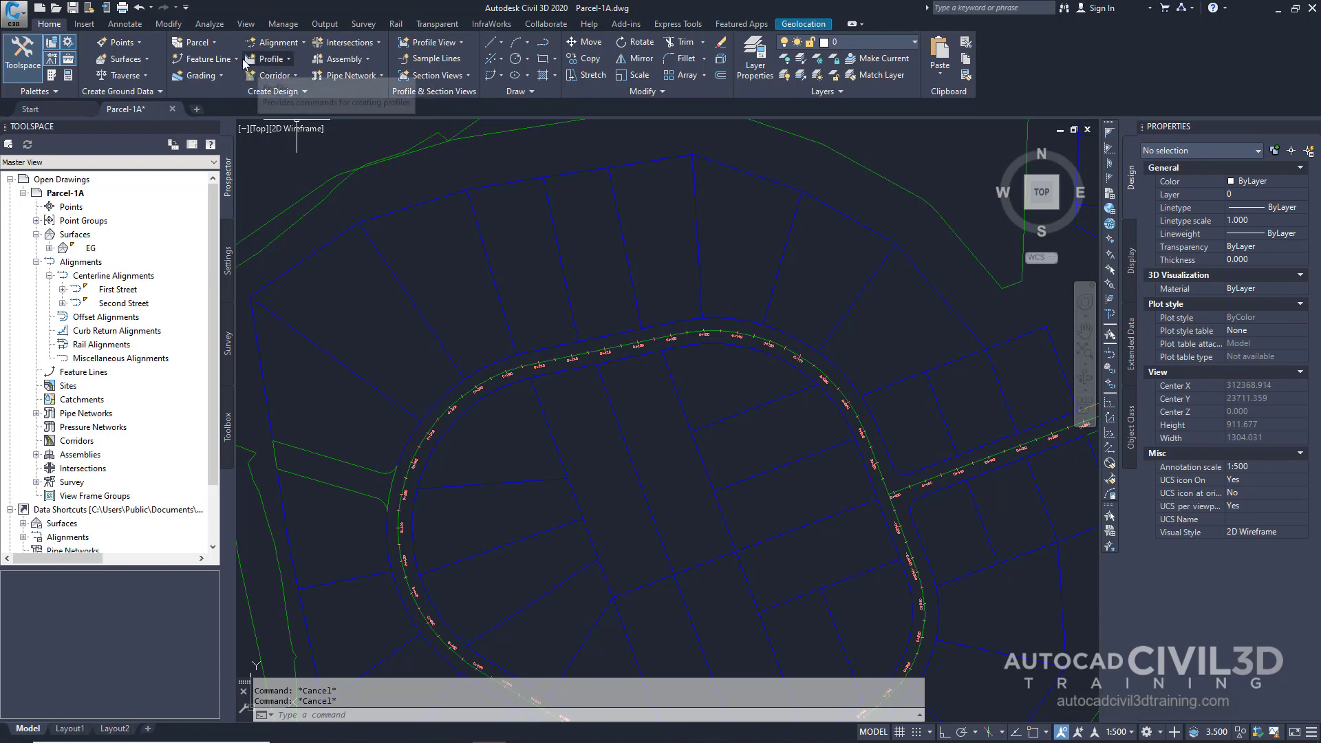
- Start Create Parcel from Objects and bring the east-side lots into view
{"action": "left_click", "coordinate": [215, 43]}
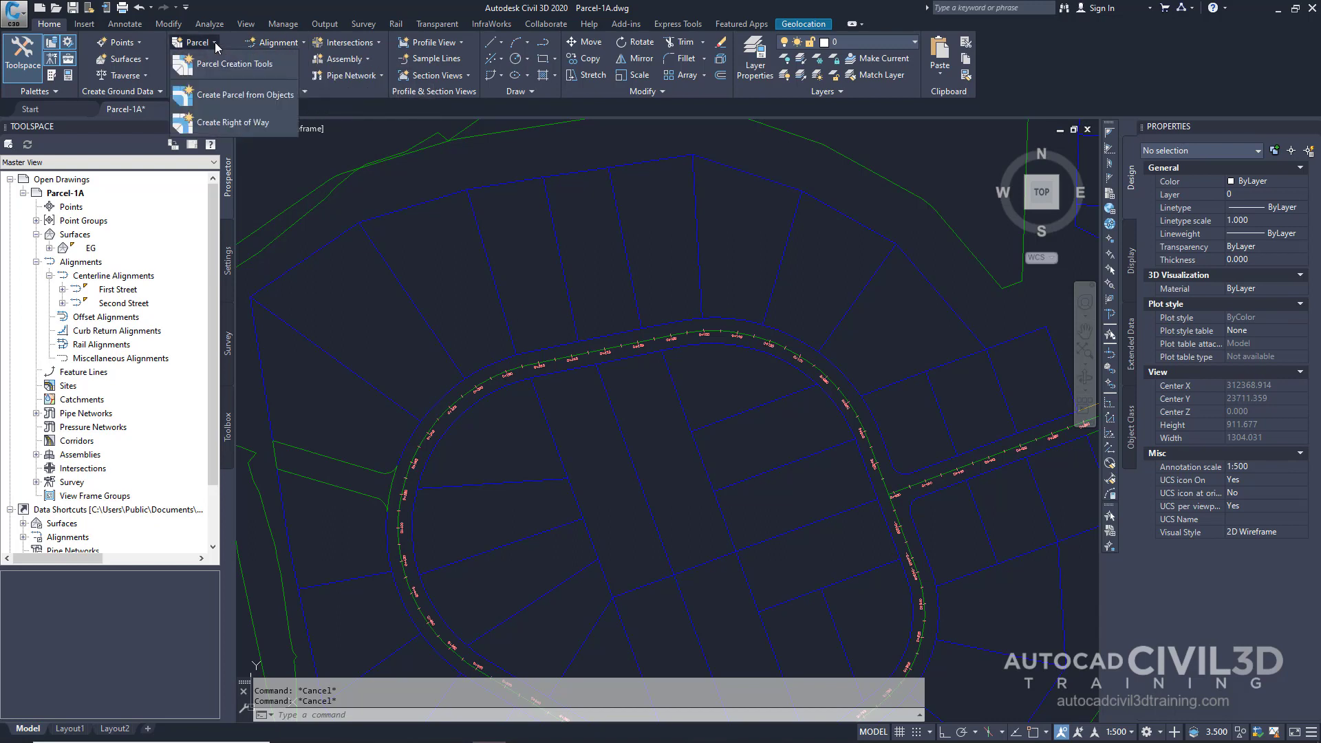
{"action": "left_click", "coordinate": [280, 96]}
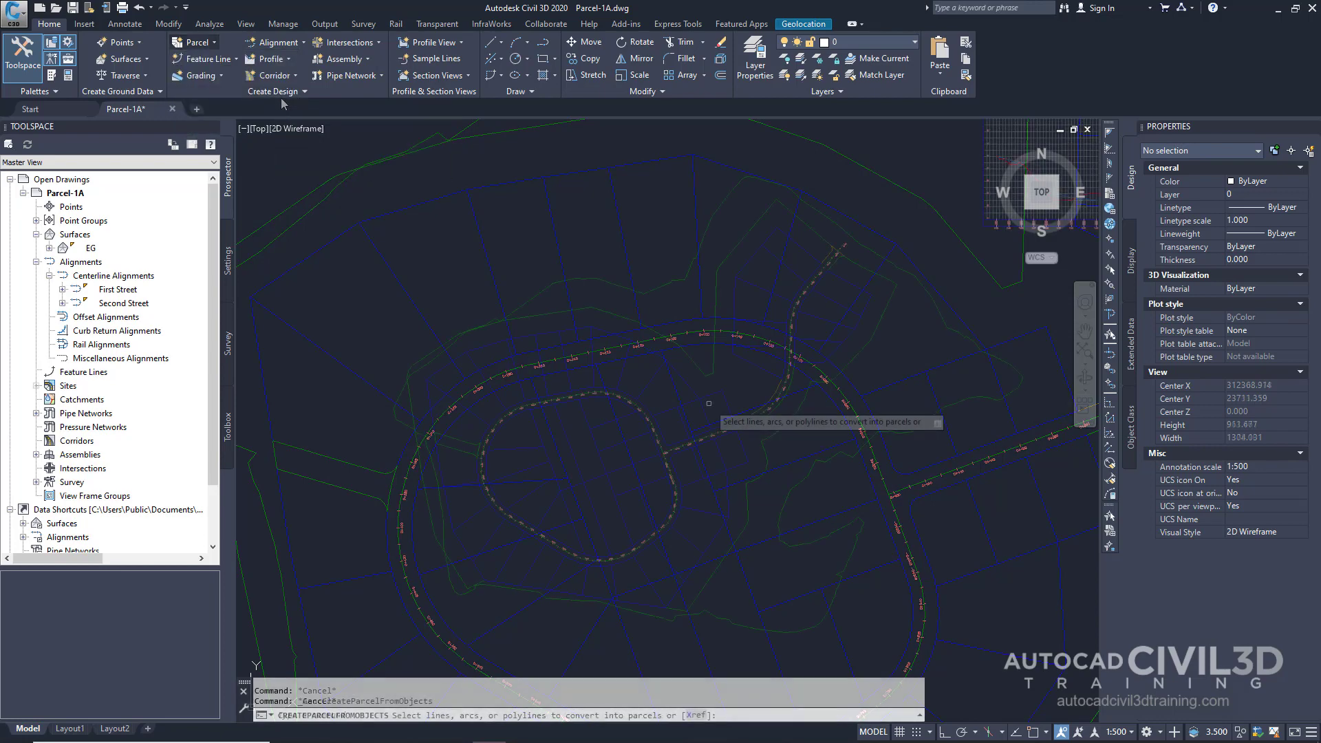
{"action": "scroll", "coordinate": [798, 303], "scroll_direction": "up", "scroll_amount": 4}
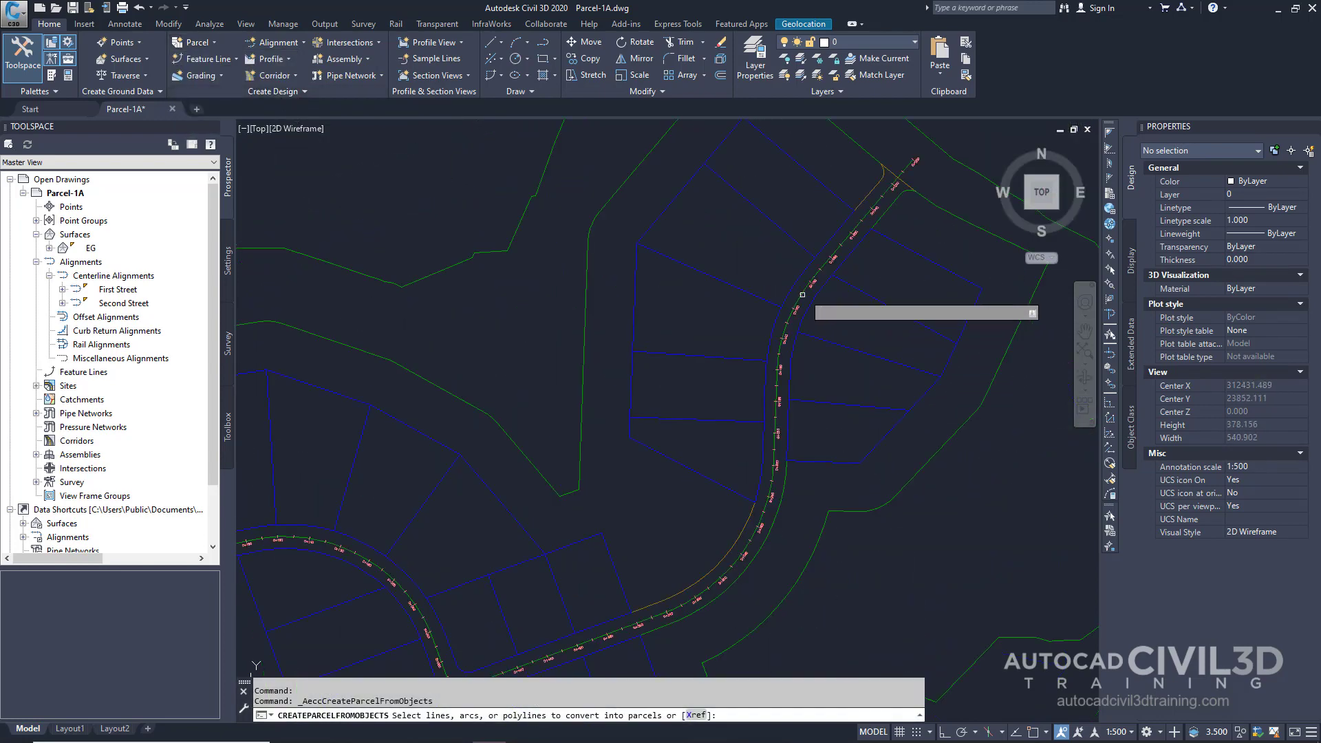
{"action": "middle_click_drag", "start_coordinate": [818, 272], "coordinate": [763, 368]}
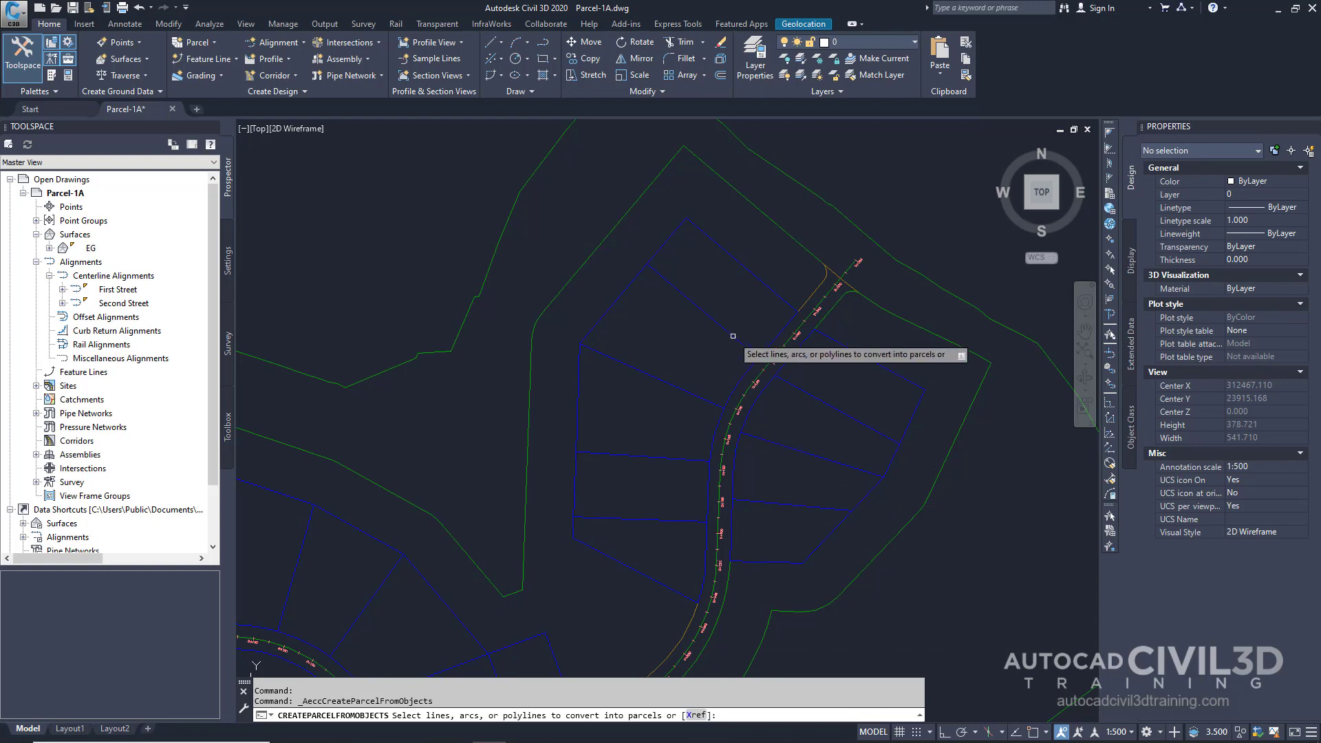
- Pick the first east-side lot polyline and crossing-select four more lot lines
{"action": "left_click", "coordinate": [726, 253]}
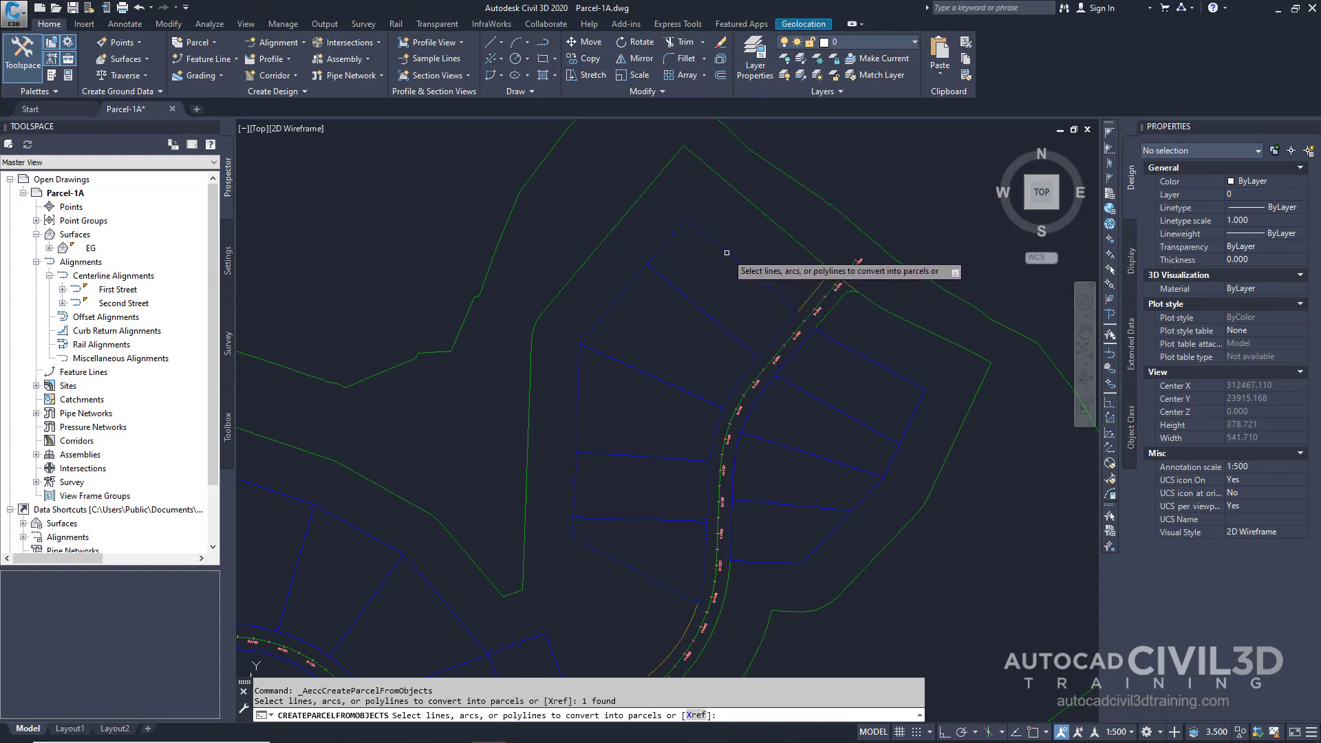
{"action": "left_click", "coordinate": [678, 270]}
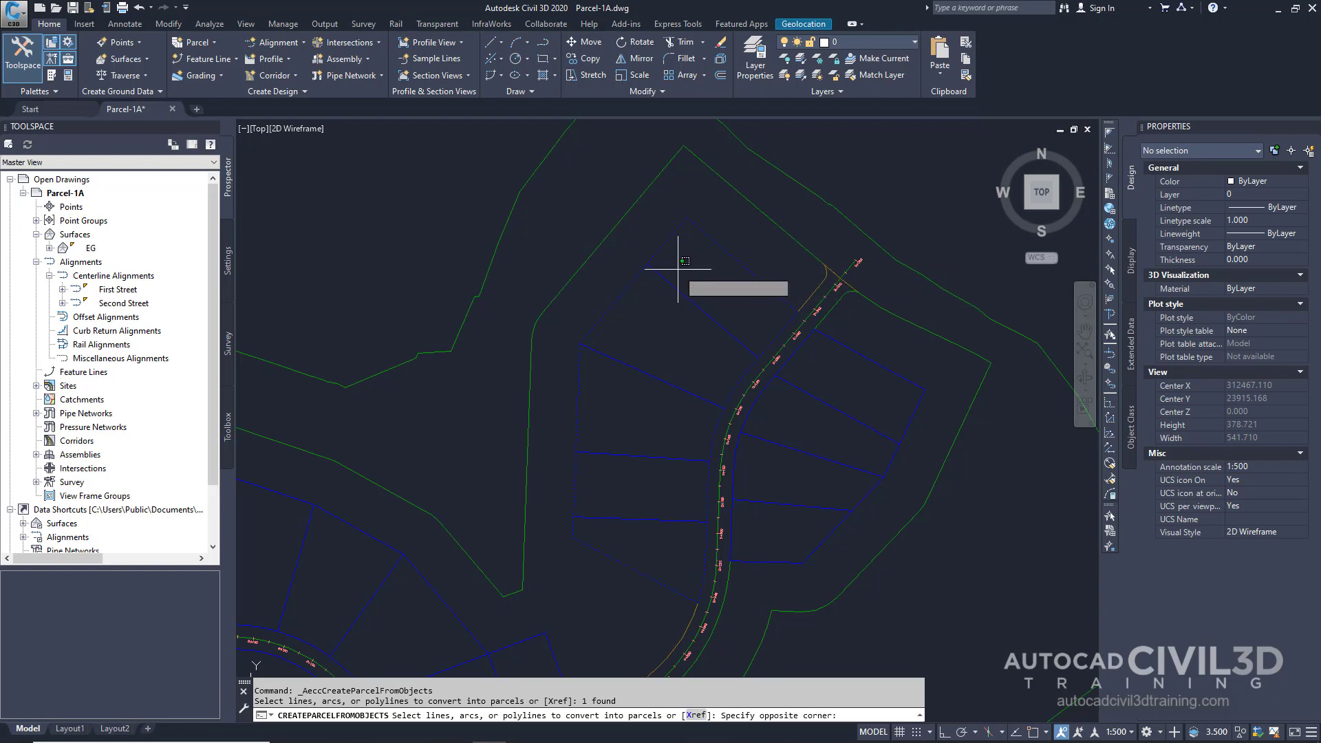
{"action": "left_click", "coordinate": [669, 551]}
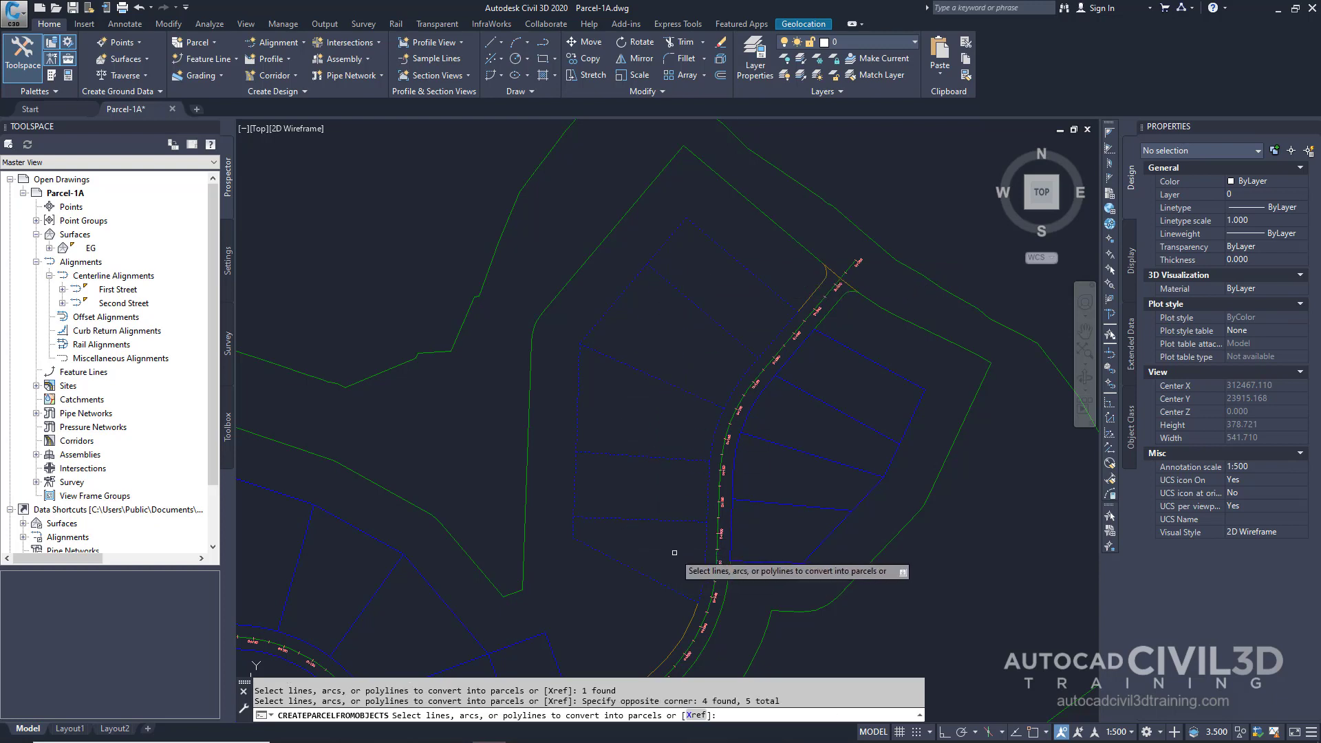
{"action": "mouse_move", "coordinate": [674, 552]}
{"action": "key", "text": "Return"}
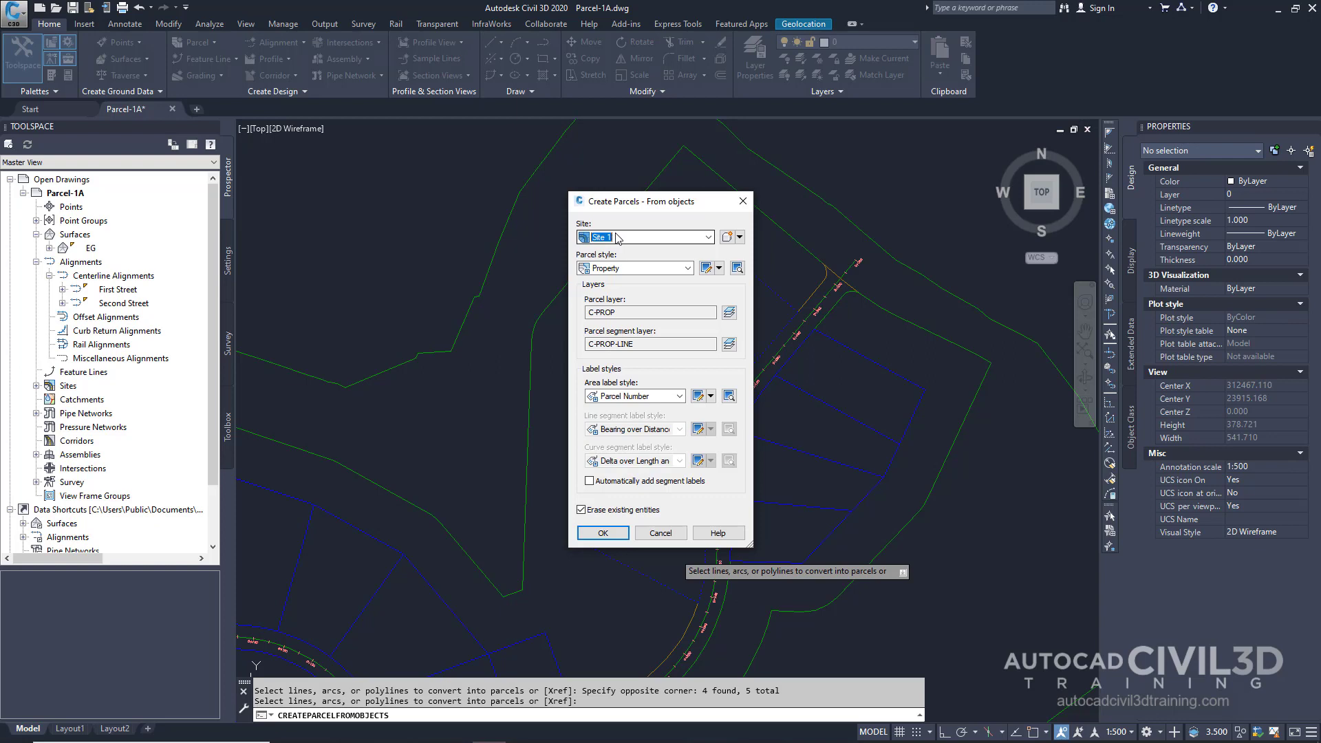
- Choose Single-Family style and Parcel Number and Area labels, enable segment labels, keep existing lines
{"action": "left_click", "coordinate": [635, 269]}
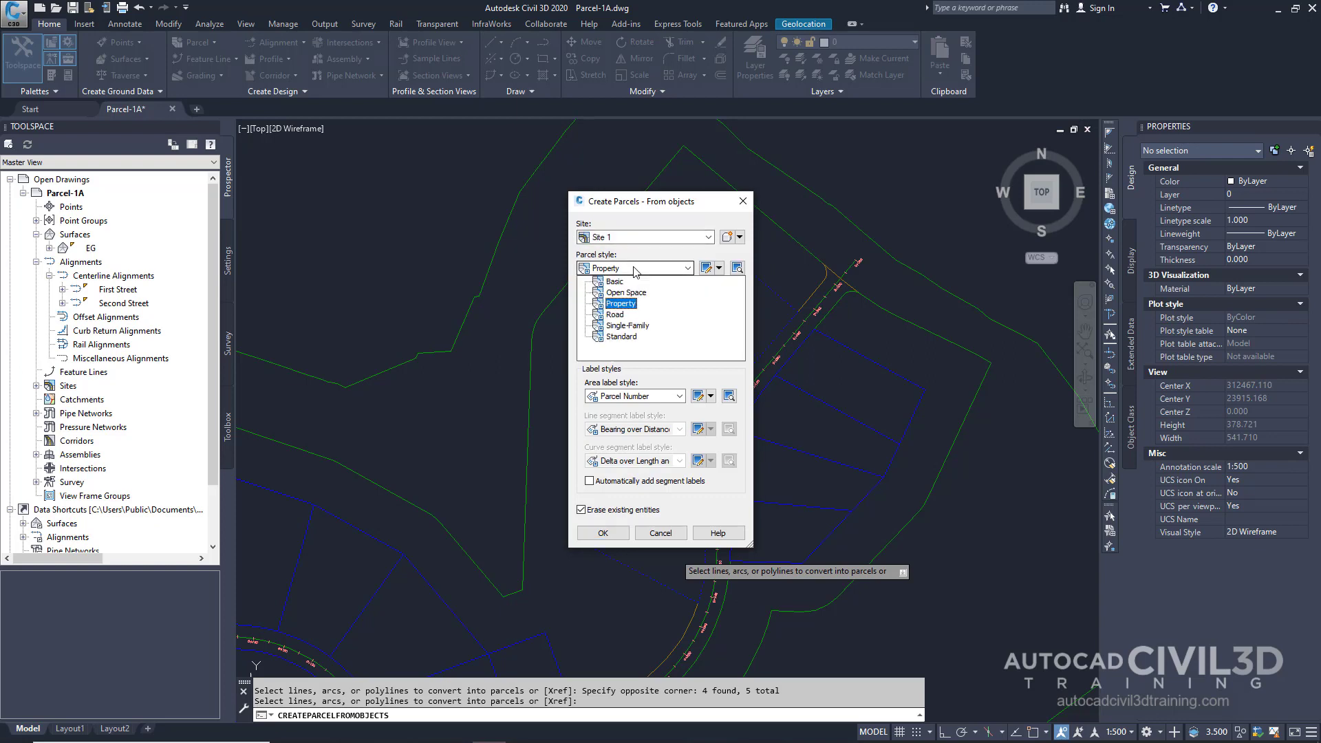
{"action": "left_click", "coordinate": [640, 326]}
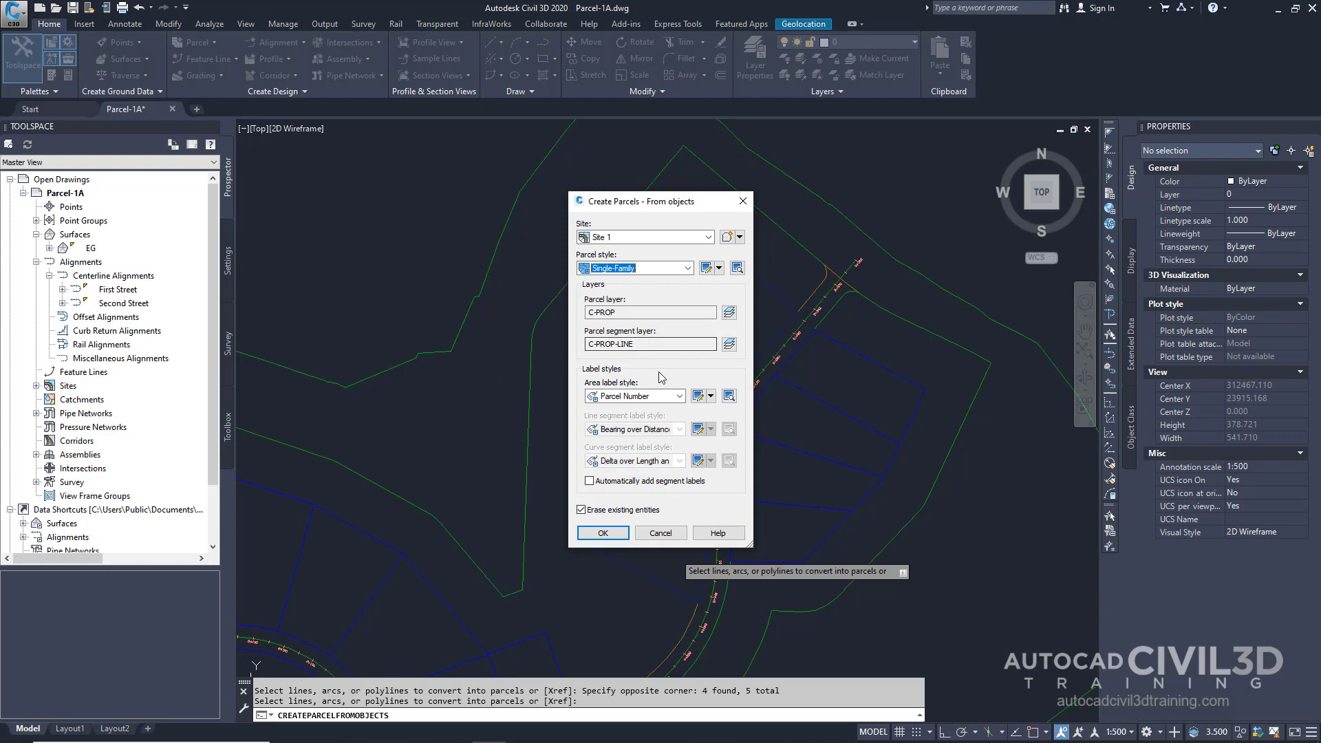
{"action": "left_click", "coordinate": [658, 397]}
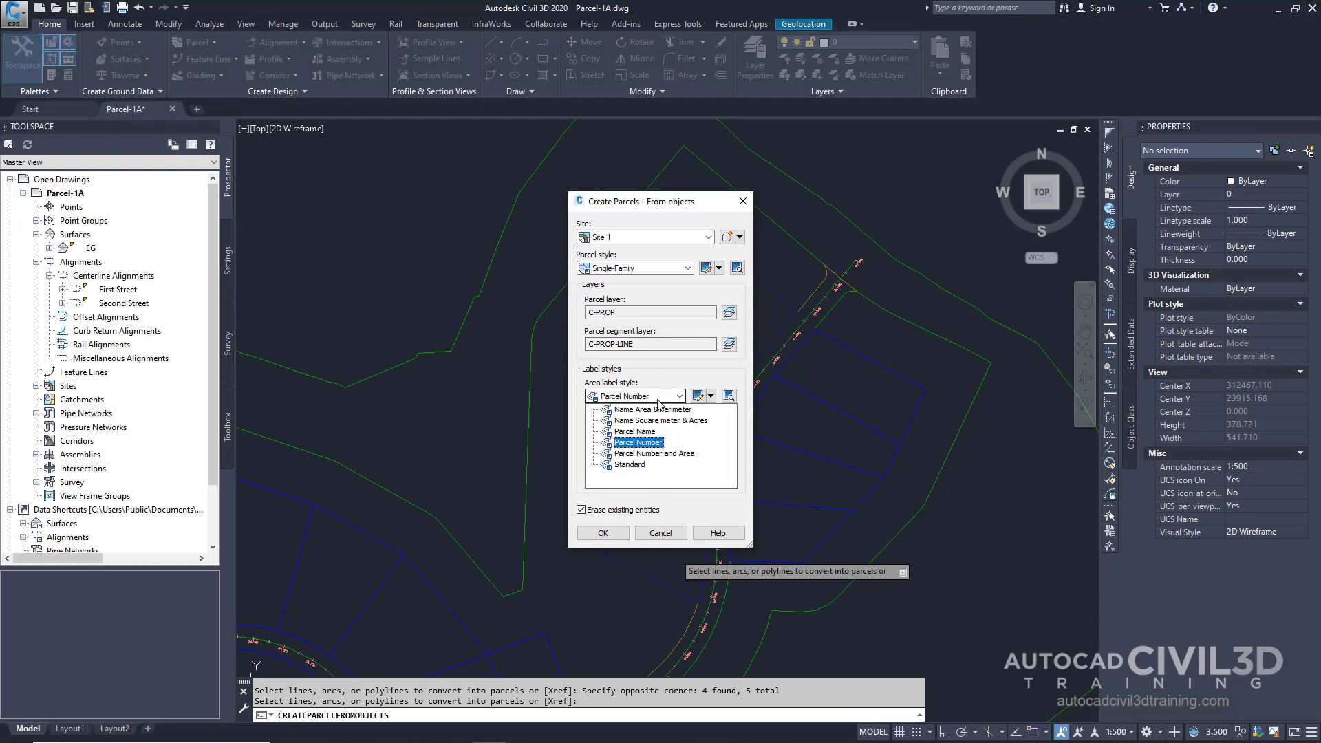
{"action": "left_click", "coordinate": [692, 456]}
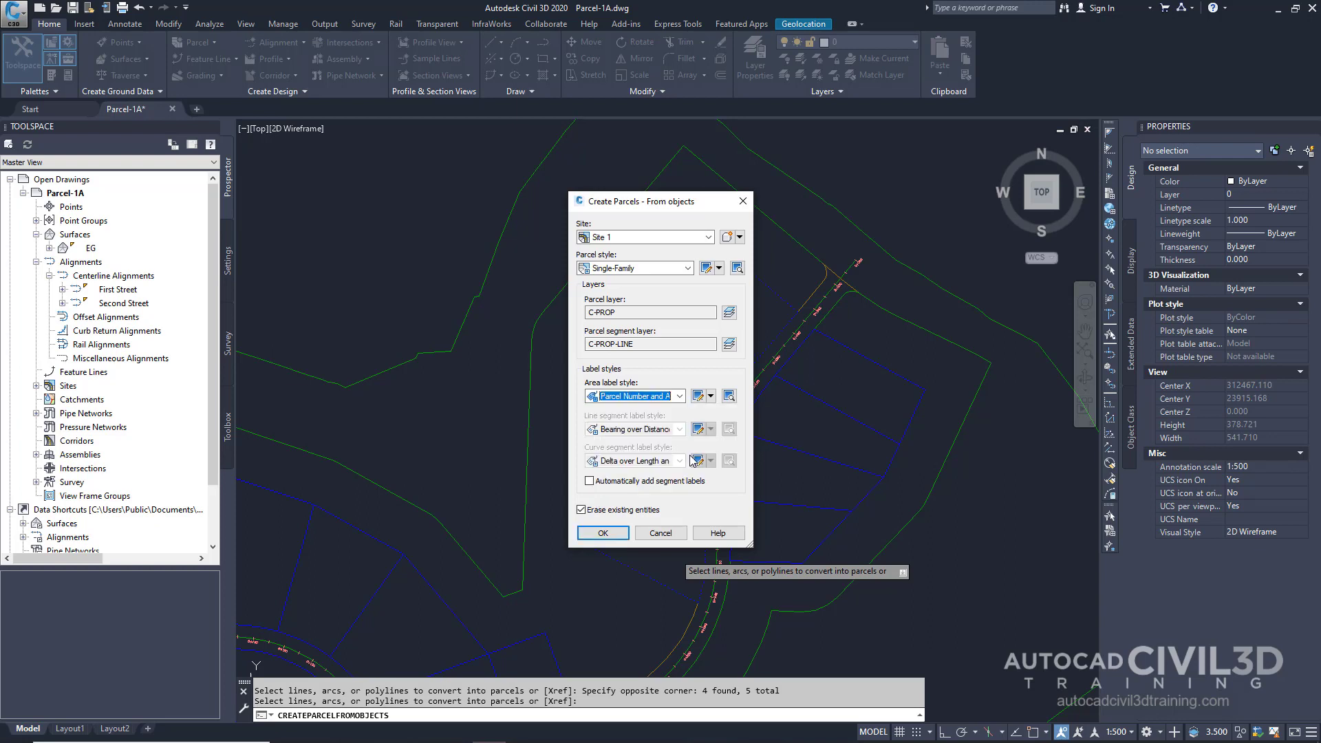
{"action": "left_click", "coordinate": [589, 481]}
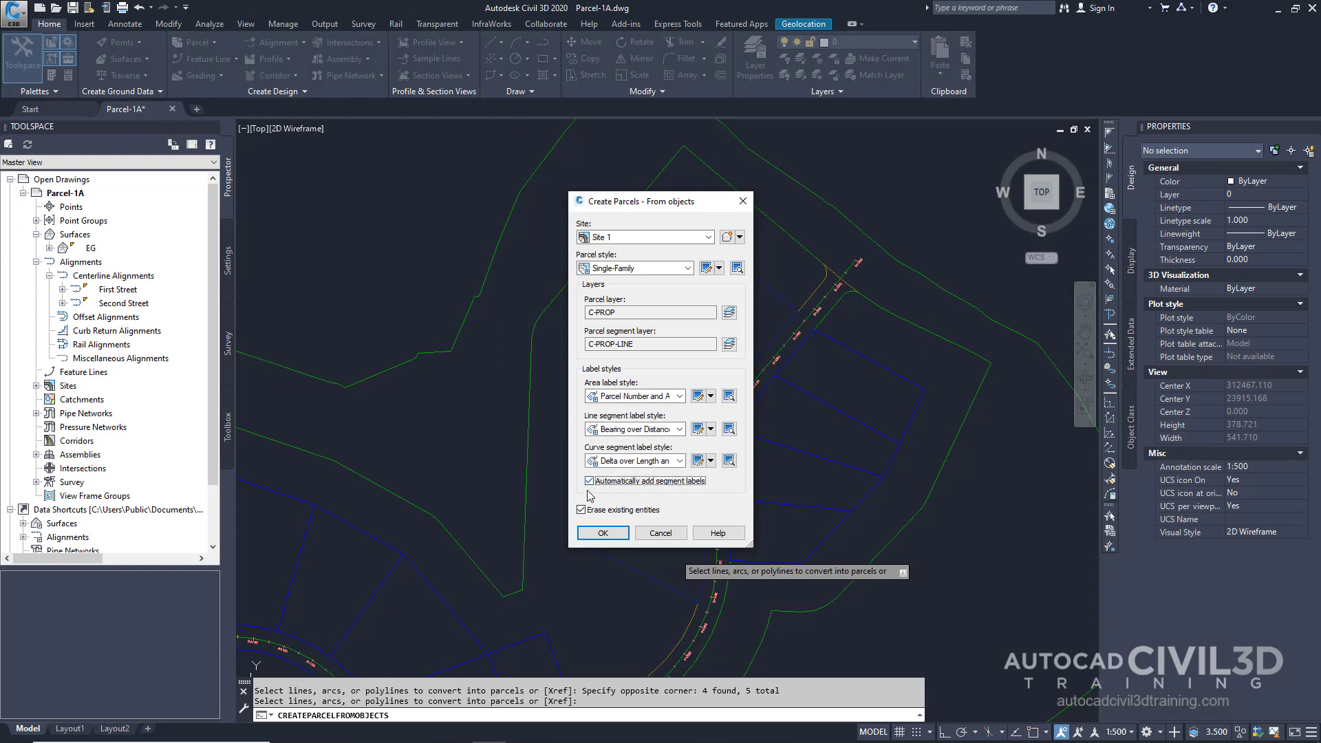
{"action": "left_click", "coordinate": [581, 510]}
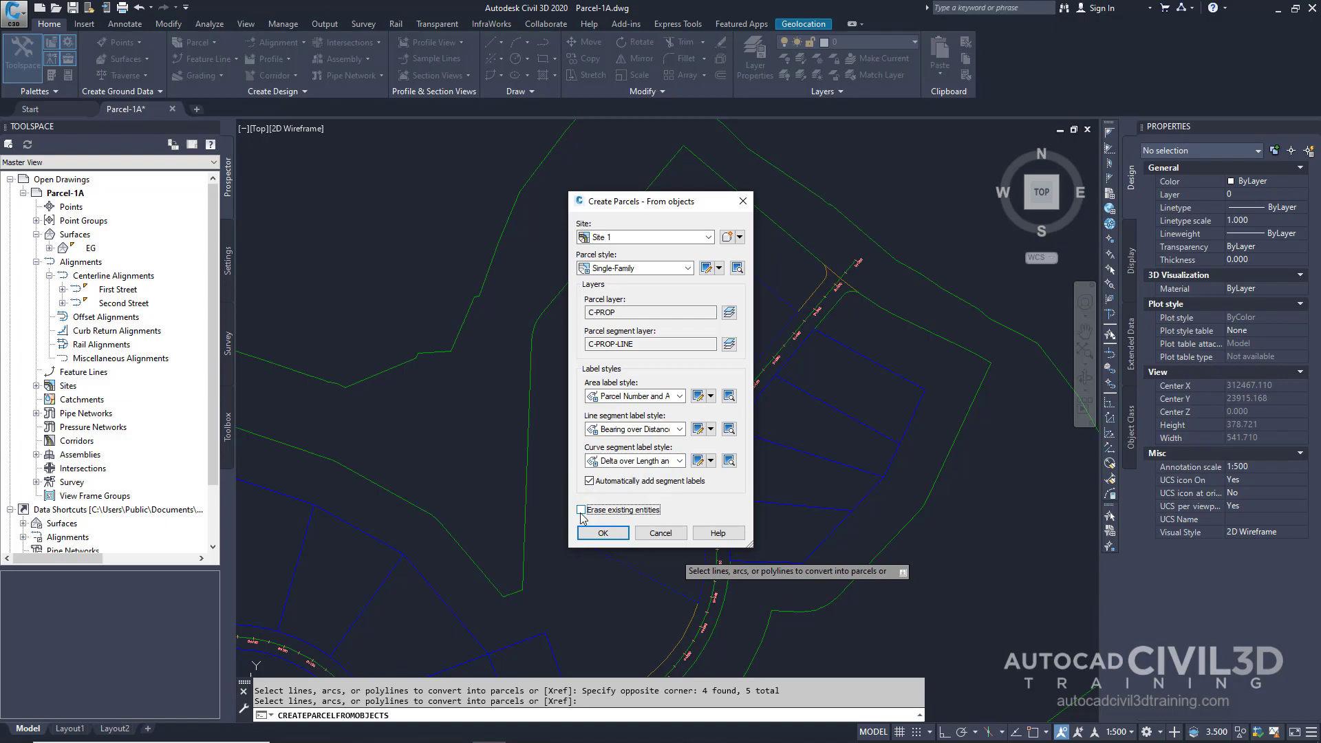
{"action": "left_click", "coordinate": [603, 533]}
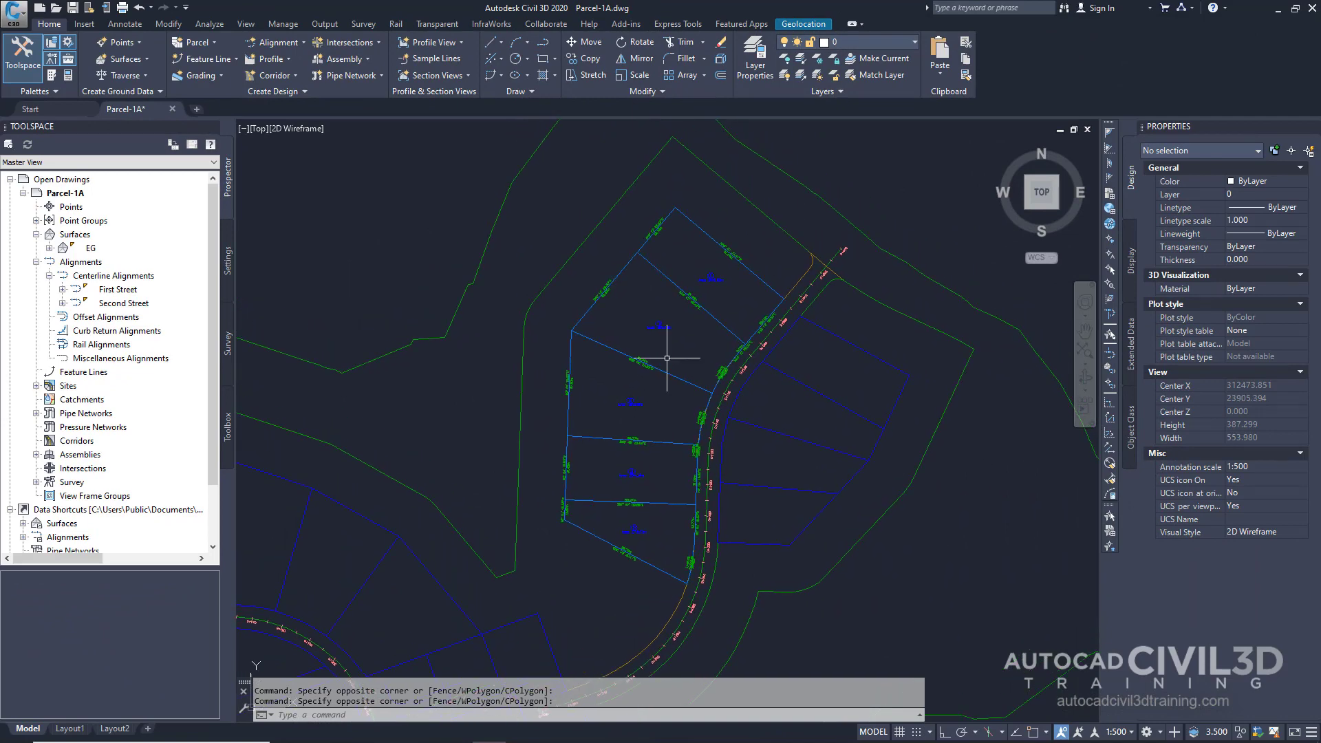
{"action": "scroll", "coordinate": [667, 358], "scroll_direction": "up", "scroll_amount": 2}
{"action": "scroll", "coordinate": [671, 359], "scroll_direction": "up", "scroll_amount": 1}
{"action": "scroll", "coordinate": [673, 386], "scroll_direction": "up", "scroll_amount": 2}
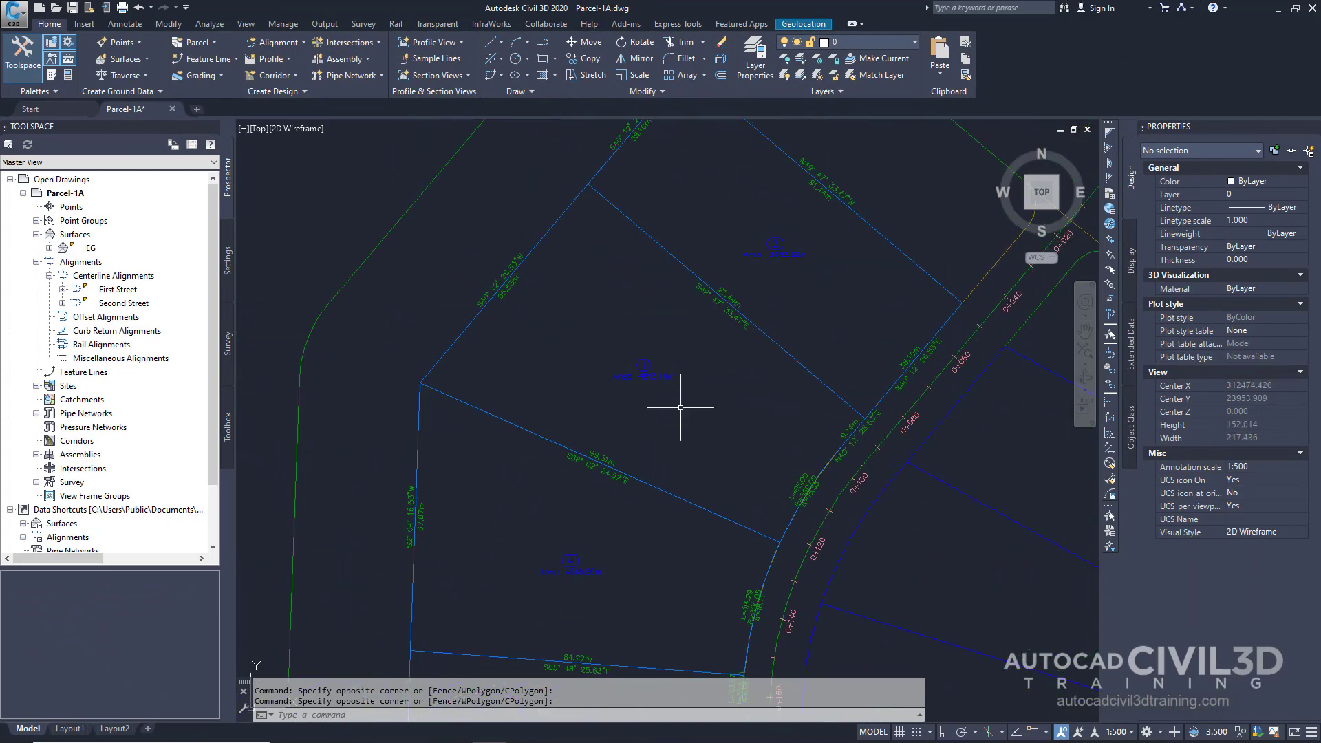
{"action": "scroll", "coordinate": [680, 408], "scroll_direction": "up", "scroll_amount": 5}
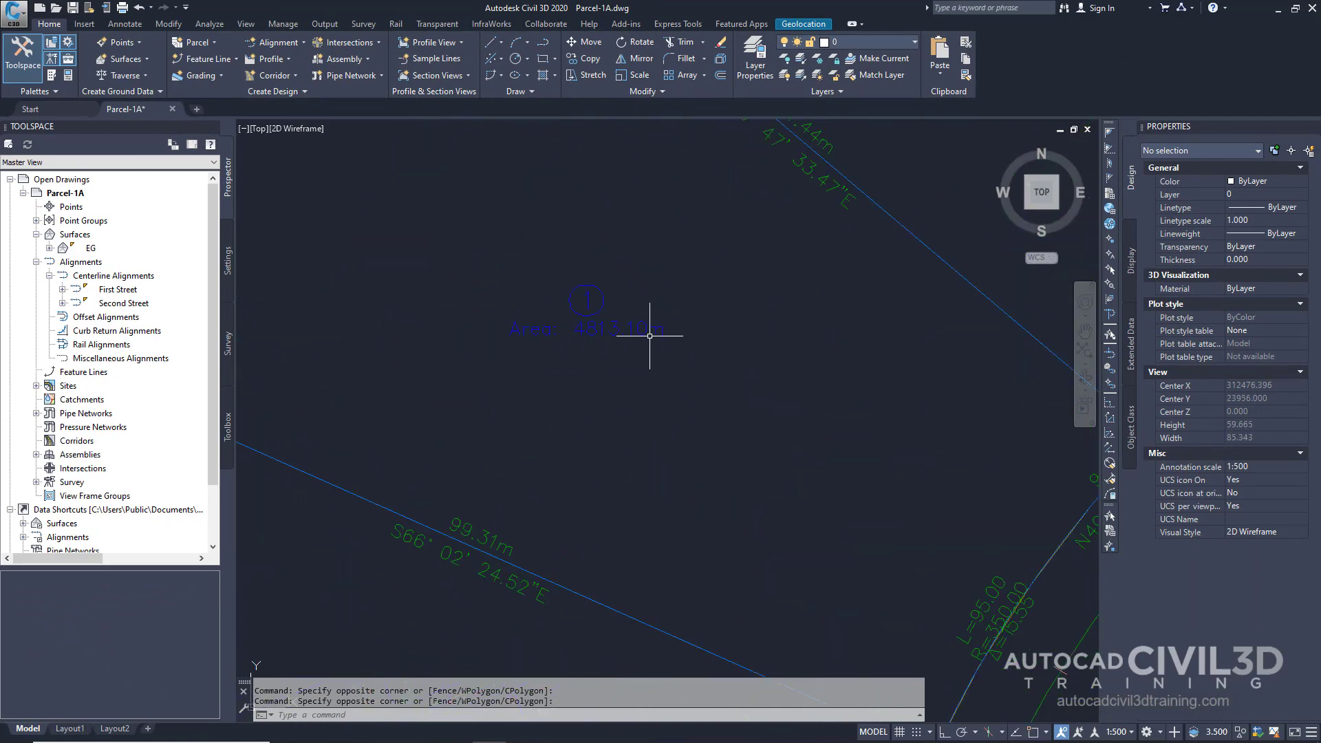
{"action": "scroll", "coordinate": [641, 355], "scroll_direction": "down", "scroll_amount": 2}
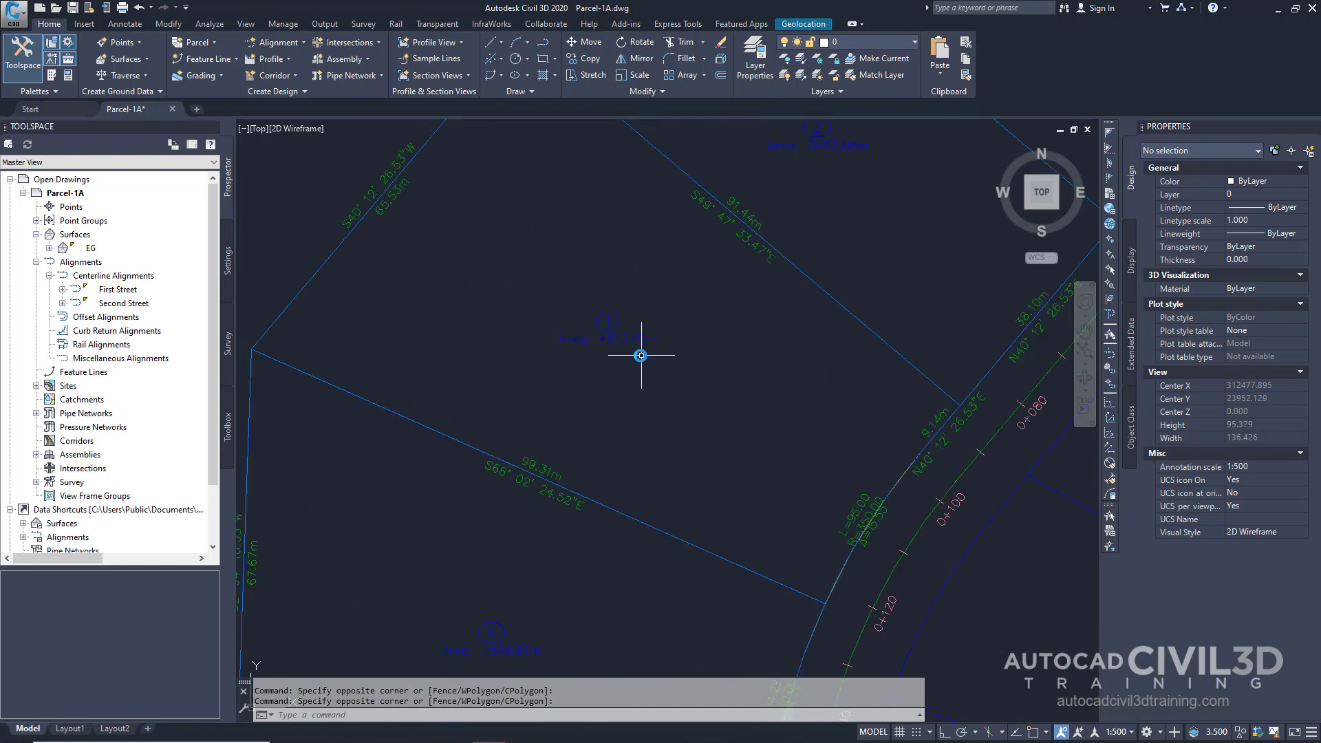
{"action": "scroll", "coordinate": [641, 356], "scroll_direction": "down", "scroll_amount": 1}
{"action": "scroll", "coordinate": [577, 298], "scroll_direction": "down", "scroll_amount": 1}
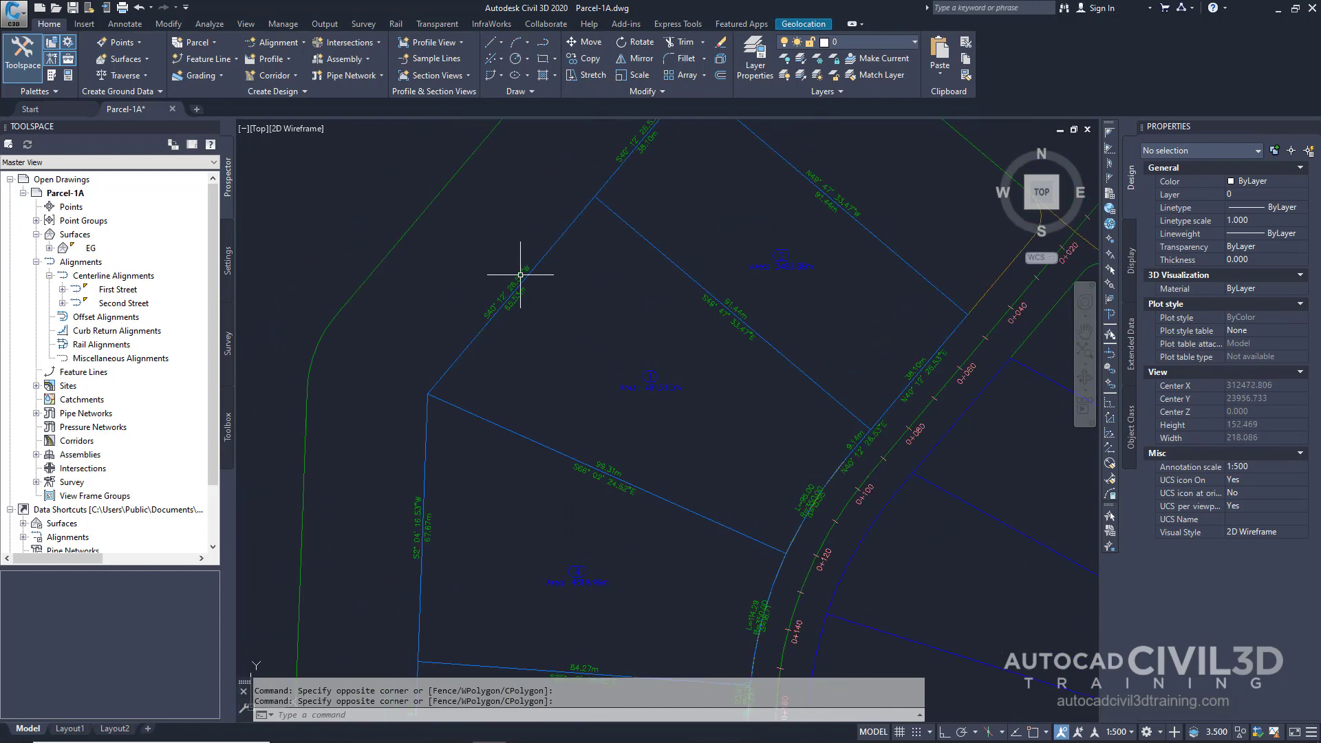
{"action": "mouse_move", "coordinate": [813, 494]}
{"action": "middle_mouse_down"}
{"action": "mouse_move", "coordinate": [689, 418]}
{"action": "mouse_move", "coordinate": [744, 438]}
{"action": "middle_mouse_up"}
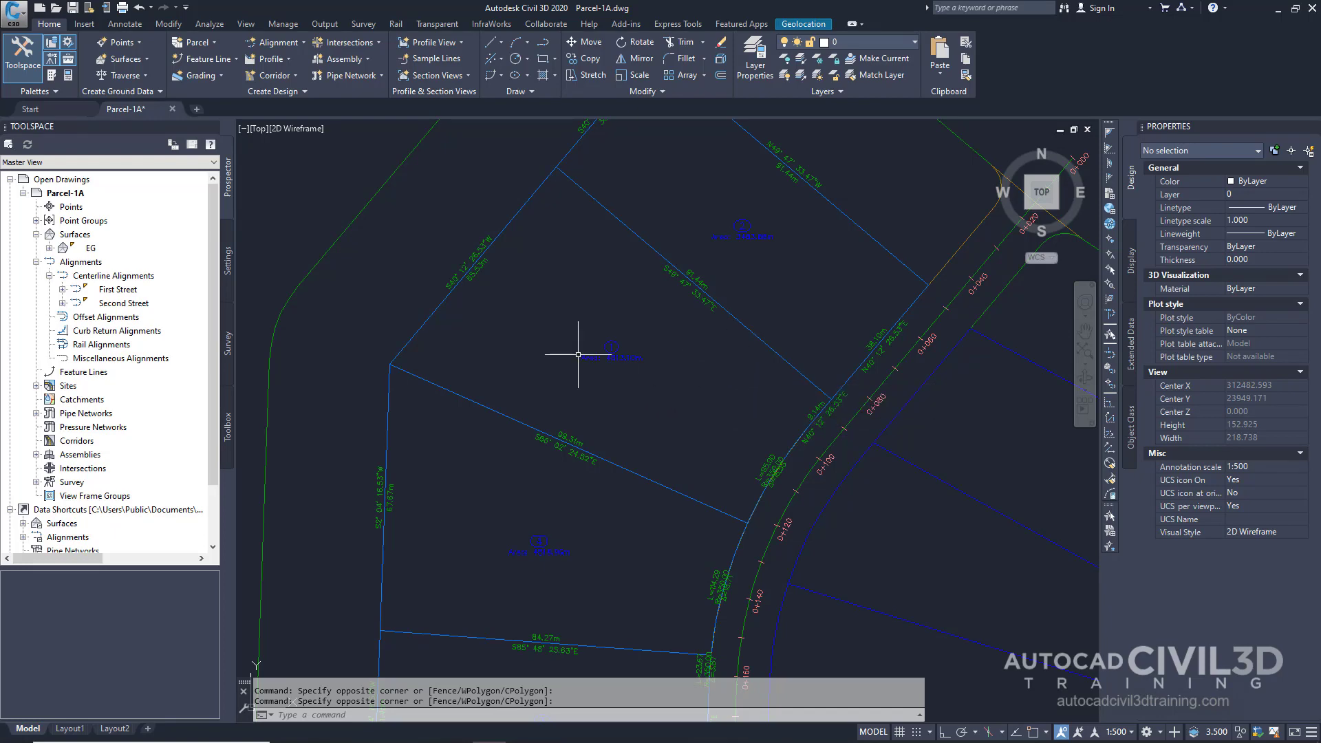
{"action": "scroll", "coordinate": [577, 358], "scroll_direction": "up", "scroll_amount": 4}
{"action": "middle_click_drag", "start_coordinate": [579, 363], "coordinate": [614, 416]}
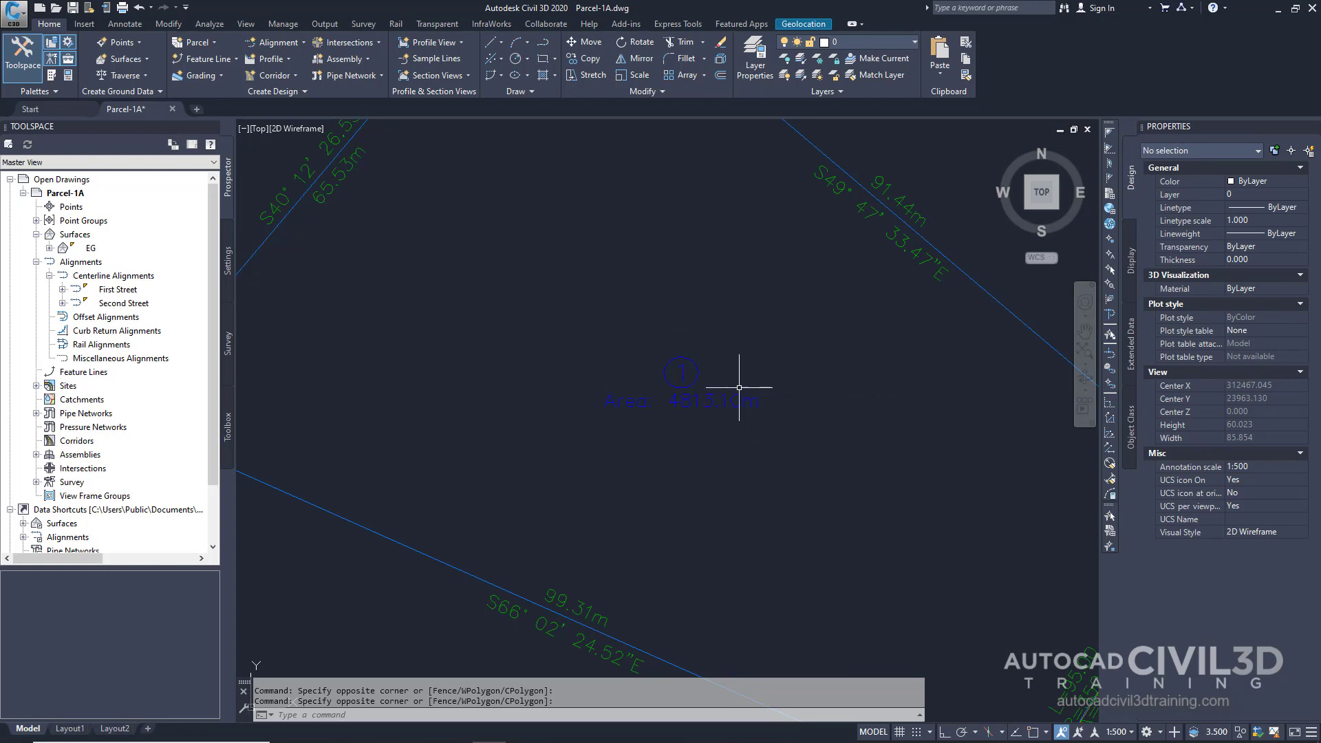
{"action": "scroll", "coordinate": [738, 387], "scroll_direction": "down", "scroll_amount": 4}
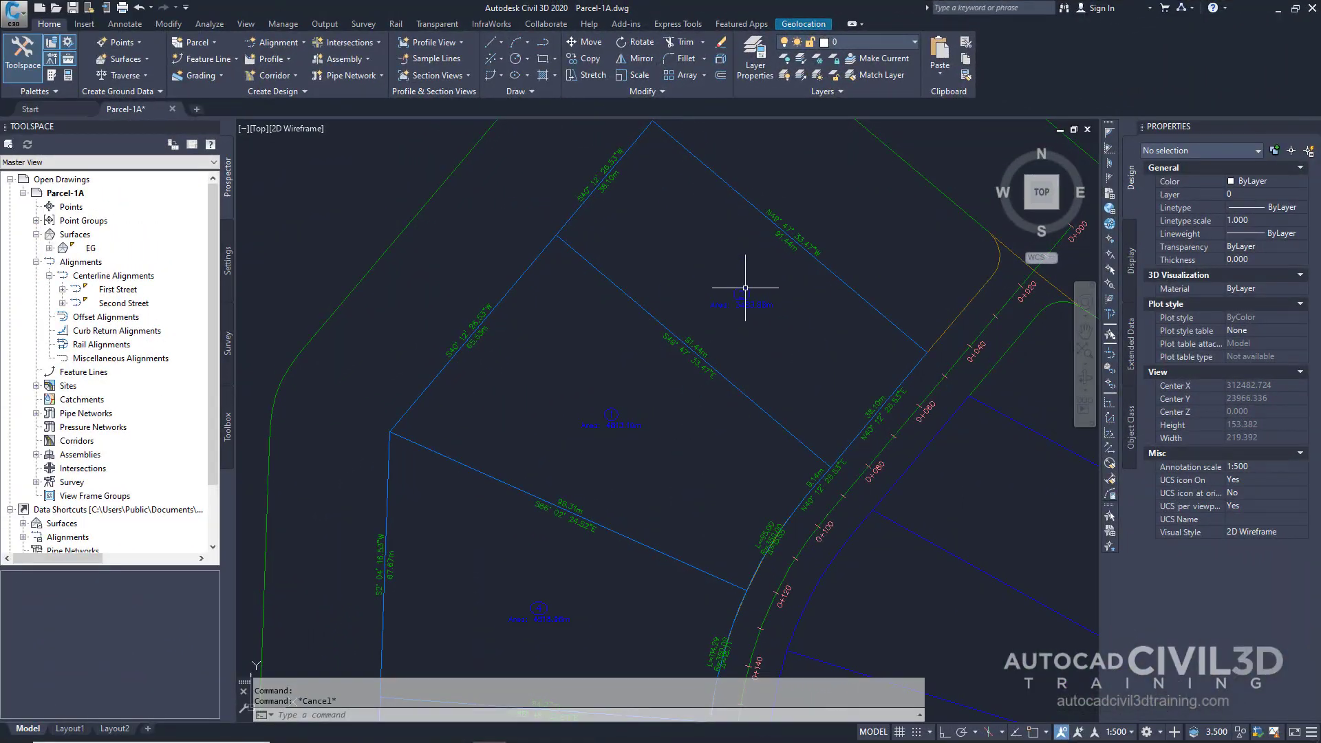
- Select a parcel and set Renumber/Rename to start at 101 with increment 1
{"action": "left_click", "coordinate": [746, 287]}
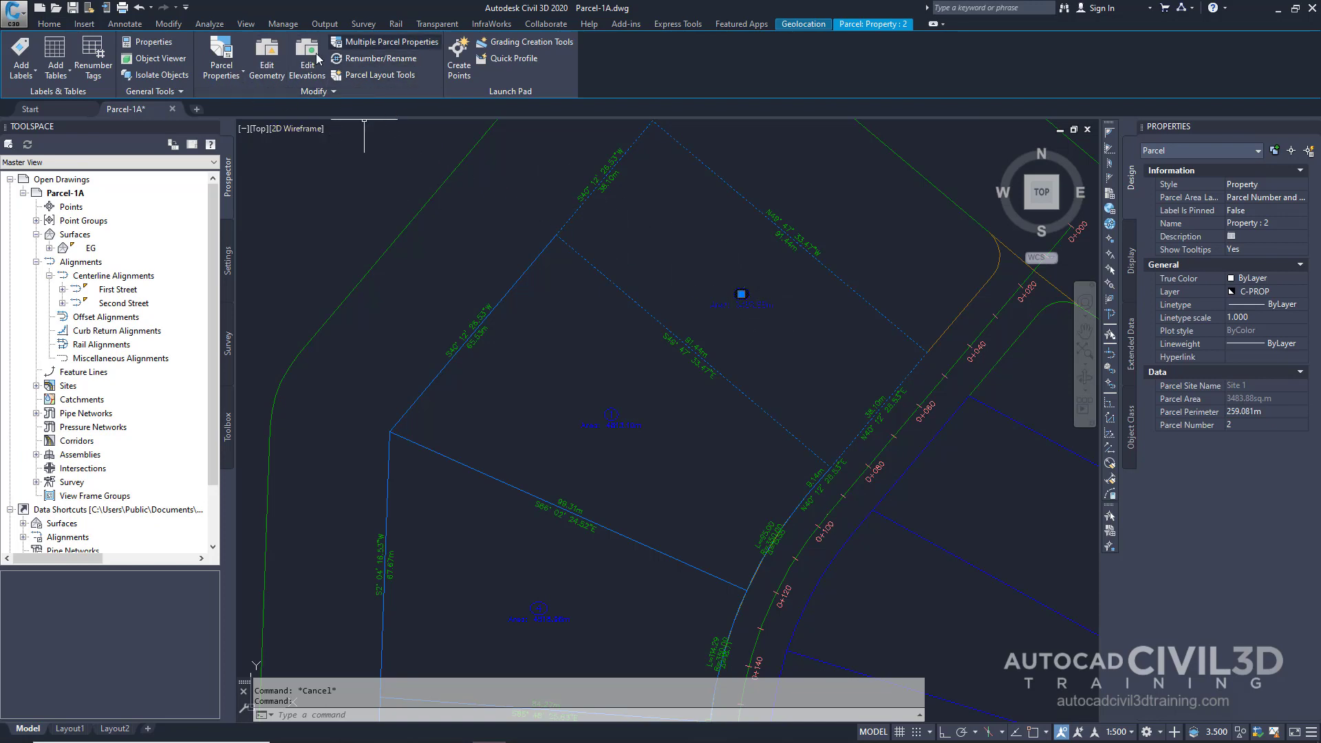
{"action": "left_click", "coordinate": [406, 61]}
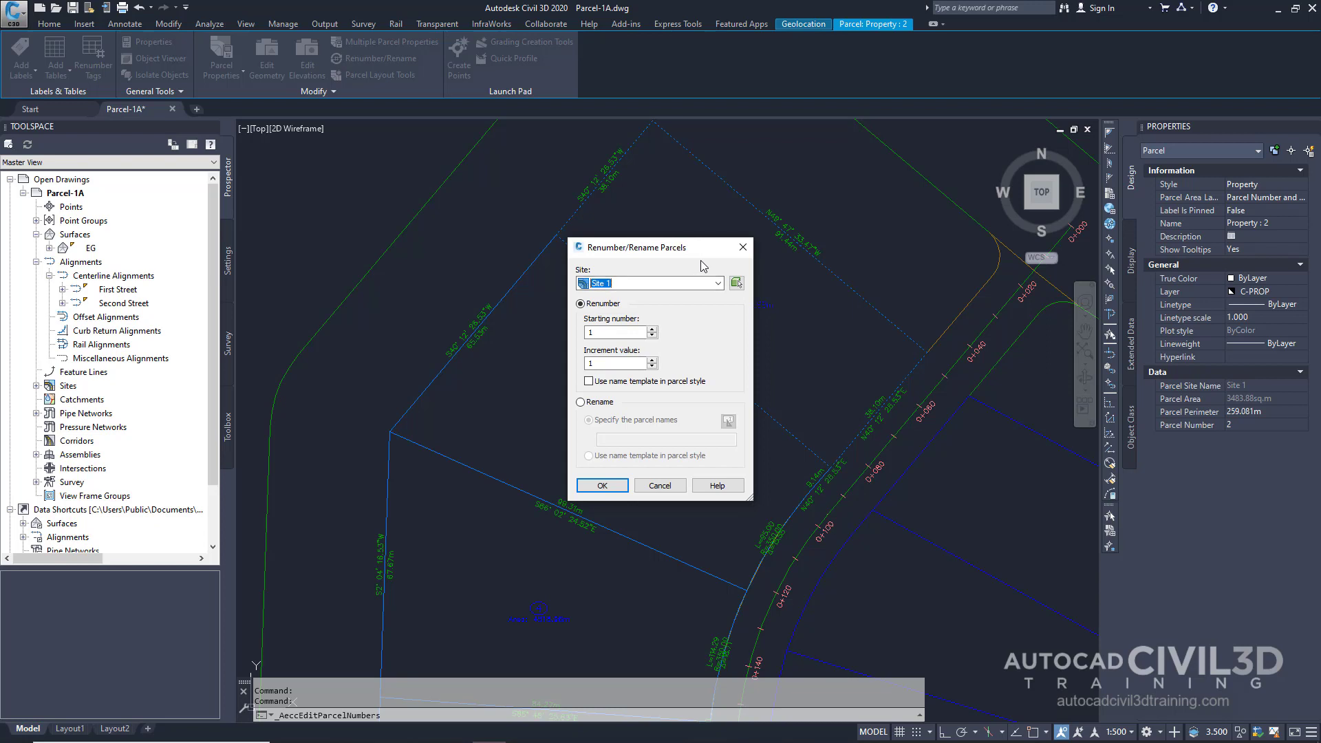
{"action": "left_click", "coordinate": [614, 332]}
{"action": "left_click", "coordinate": [602, 485]}
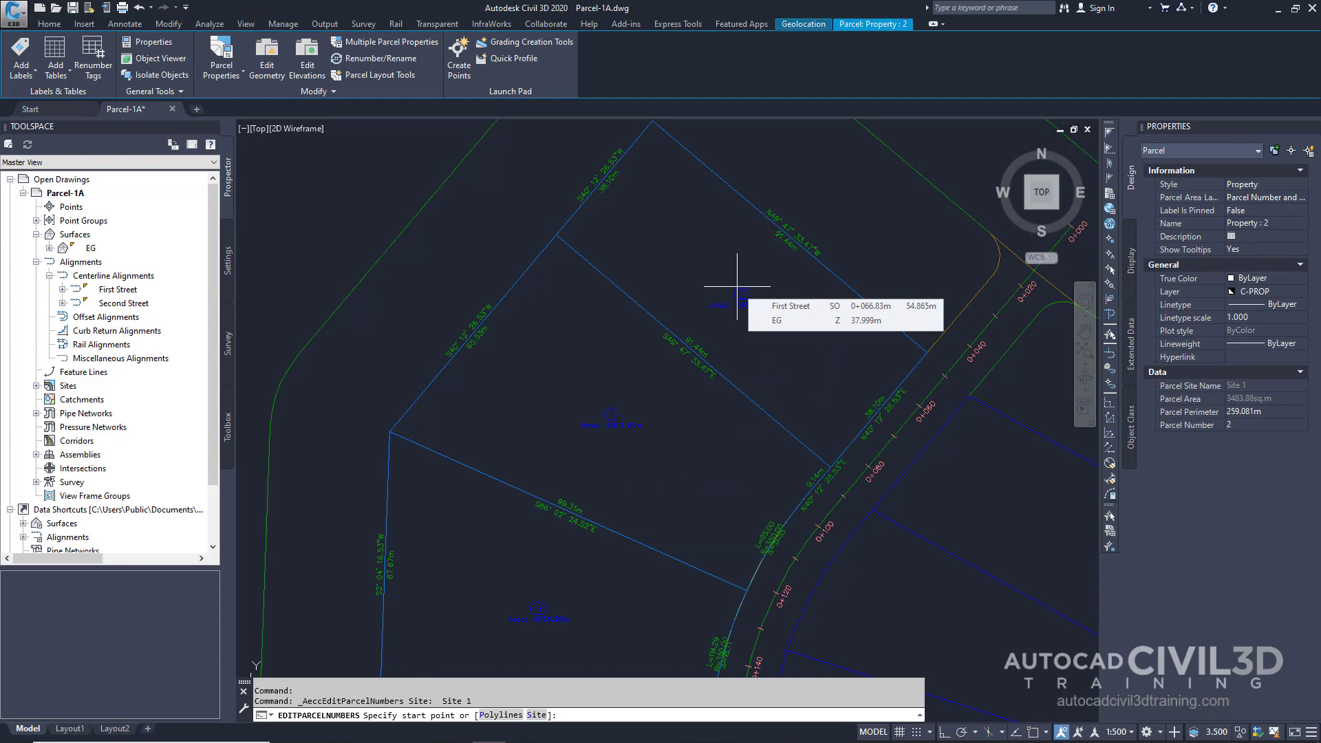
- Renumber the parcels along a line from the northernmost to the southernmost parcel
{"action": "left_click", "coordinate": [679, 224]}
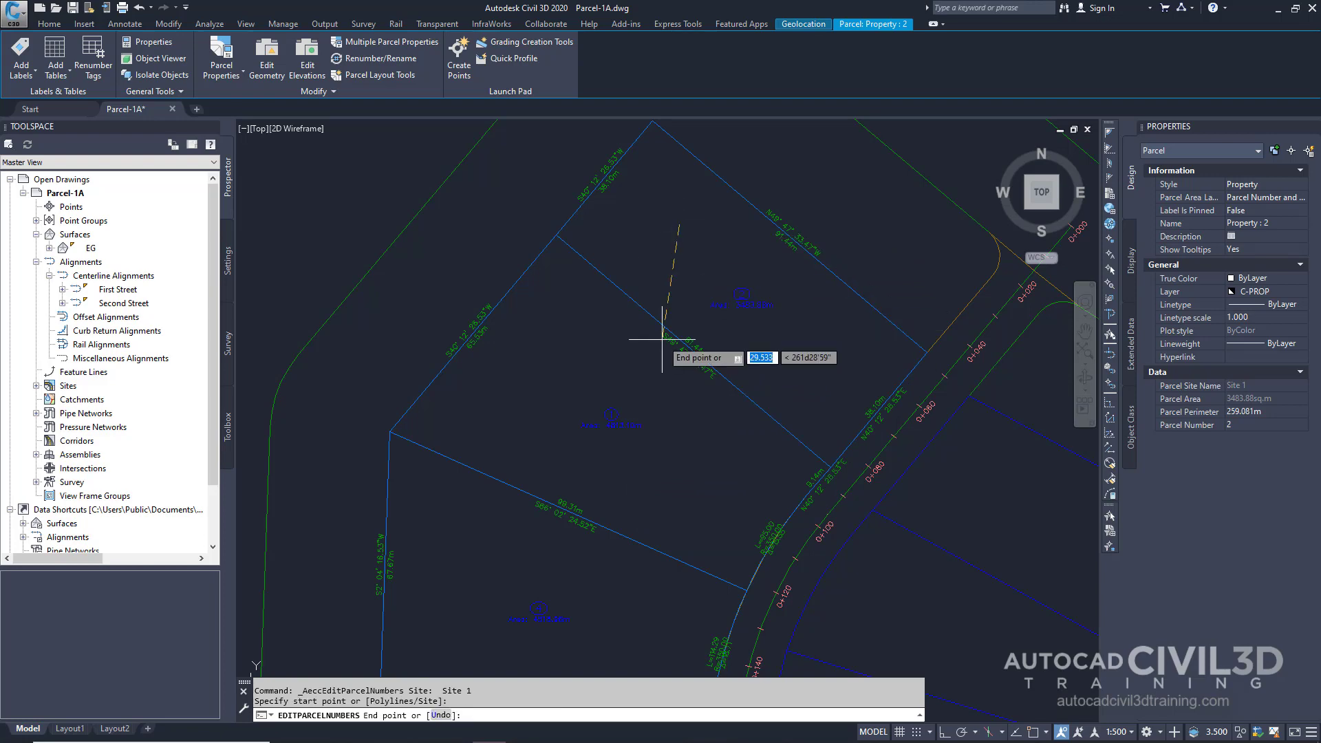
{"action": "scroll", "coordinate": [670, 315], "scroll_direction": "down", "scroll_amount": 2}
{"action": "scroll", "coordinate": [666, 315], "scroll_direction": "down", "scroll_amount": 1}
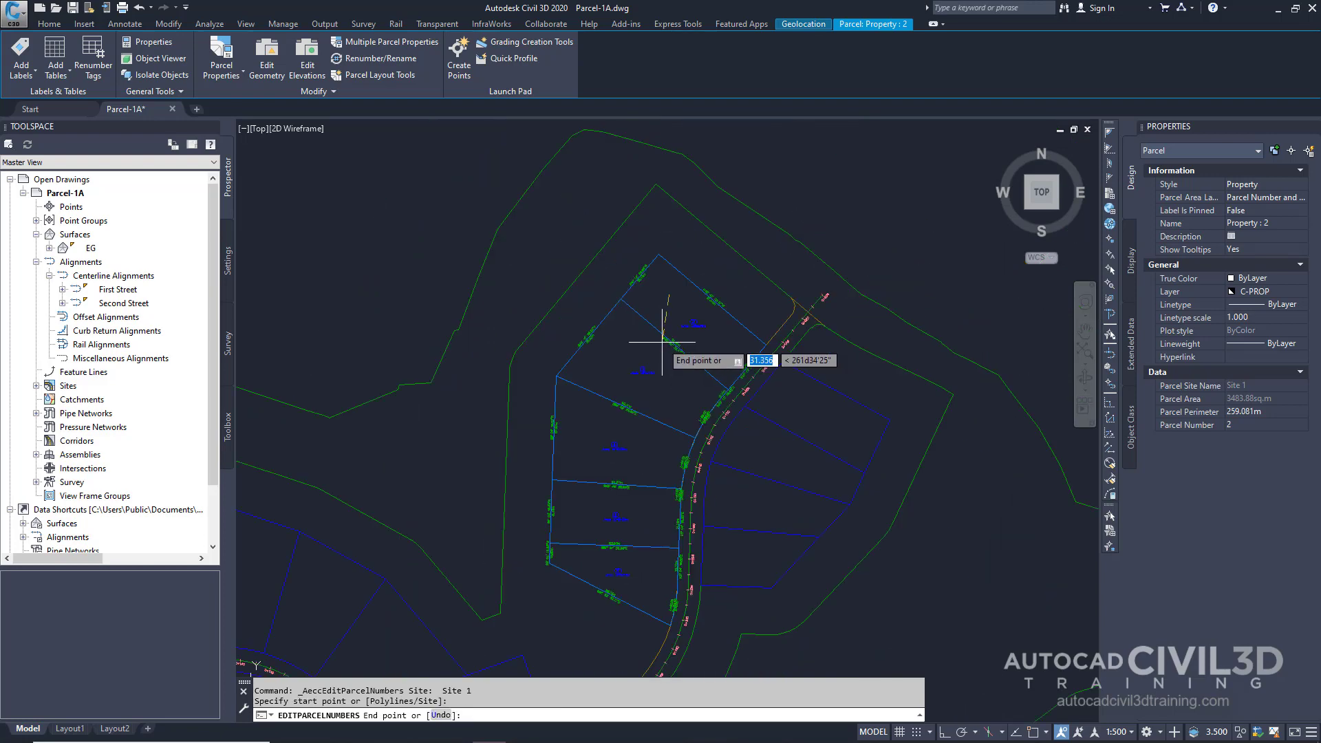
{"action": "scroll", "coordinate": [640, 332], "scroll_direction": "down", "scroll_amount": 1}
{"action": "middle_click_drag", "start_coordinate": [638, 332], "coordinate": [636, 322]}
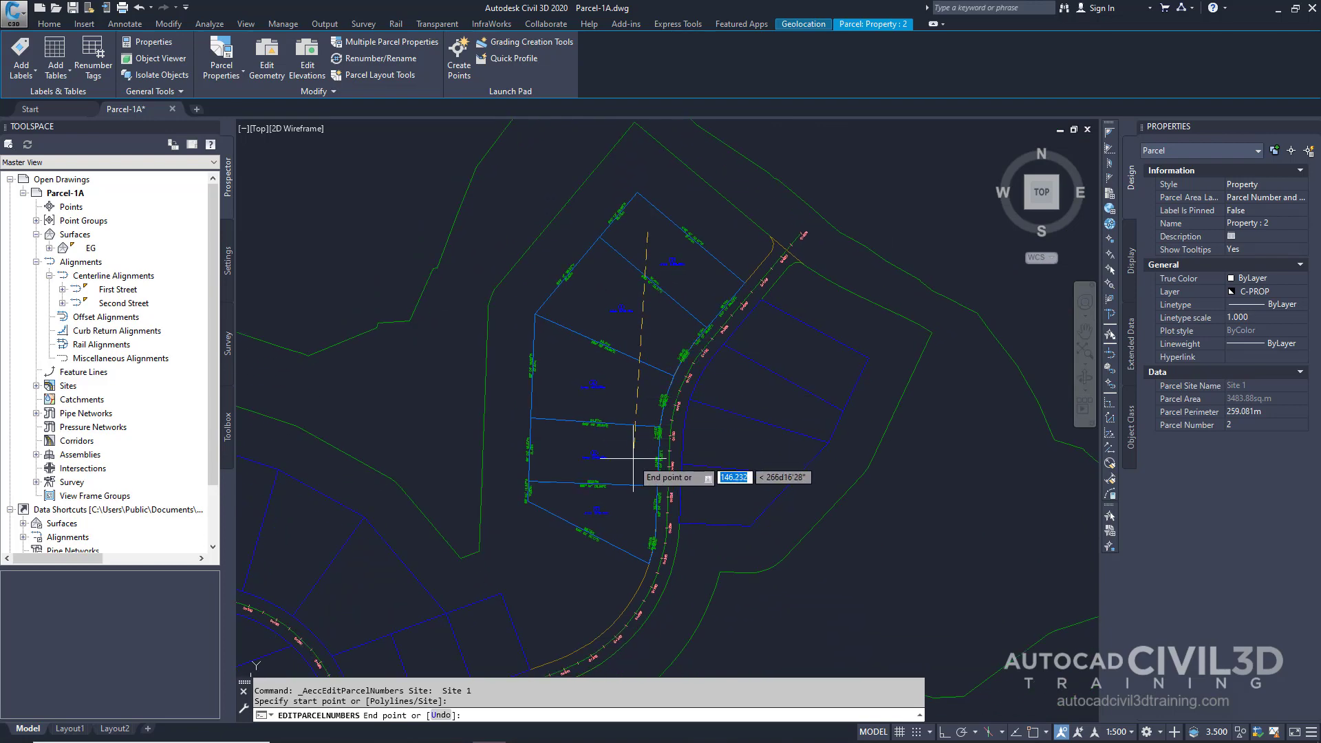
{"action": "left_click", "coordinate": [592, 507]}
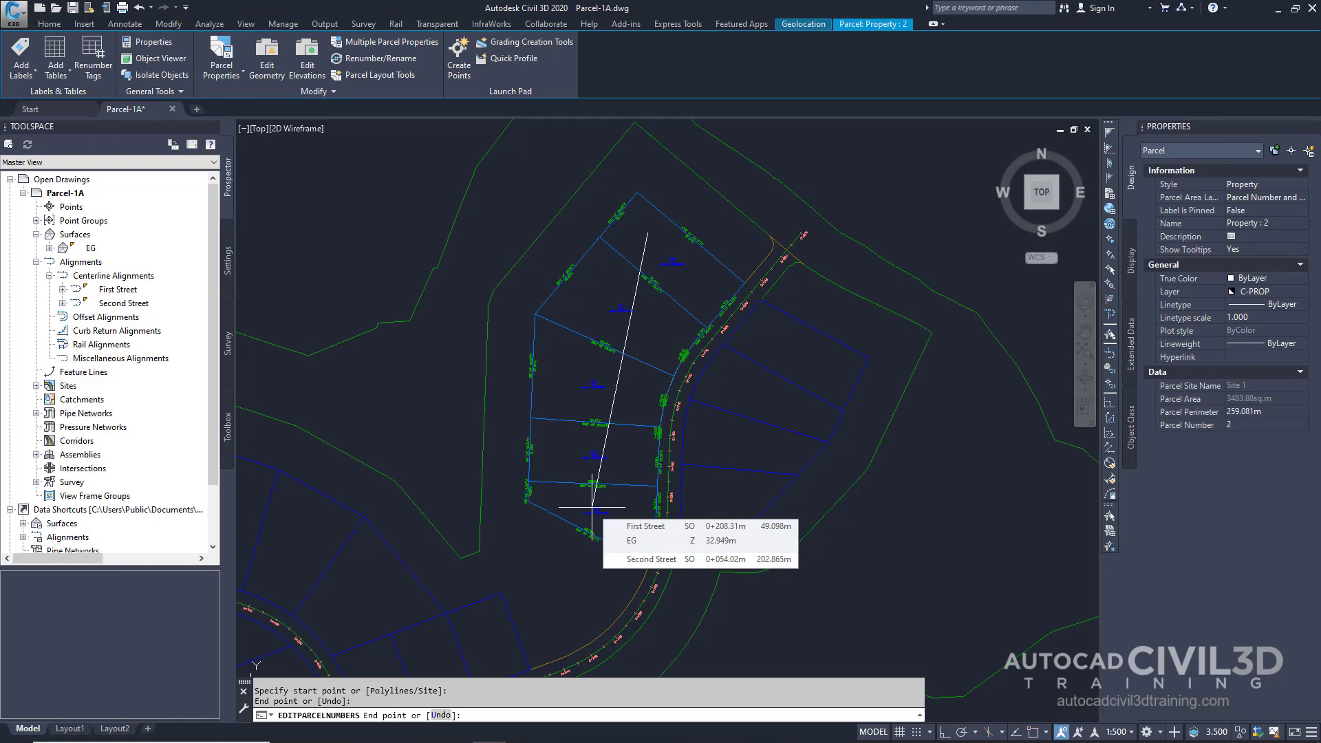
{"action": "key", "text": "Return"}
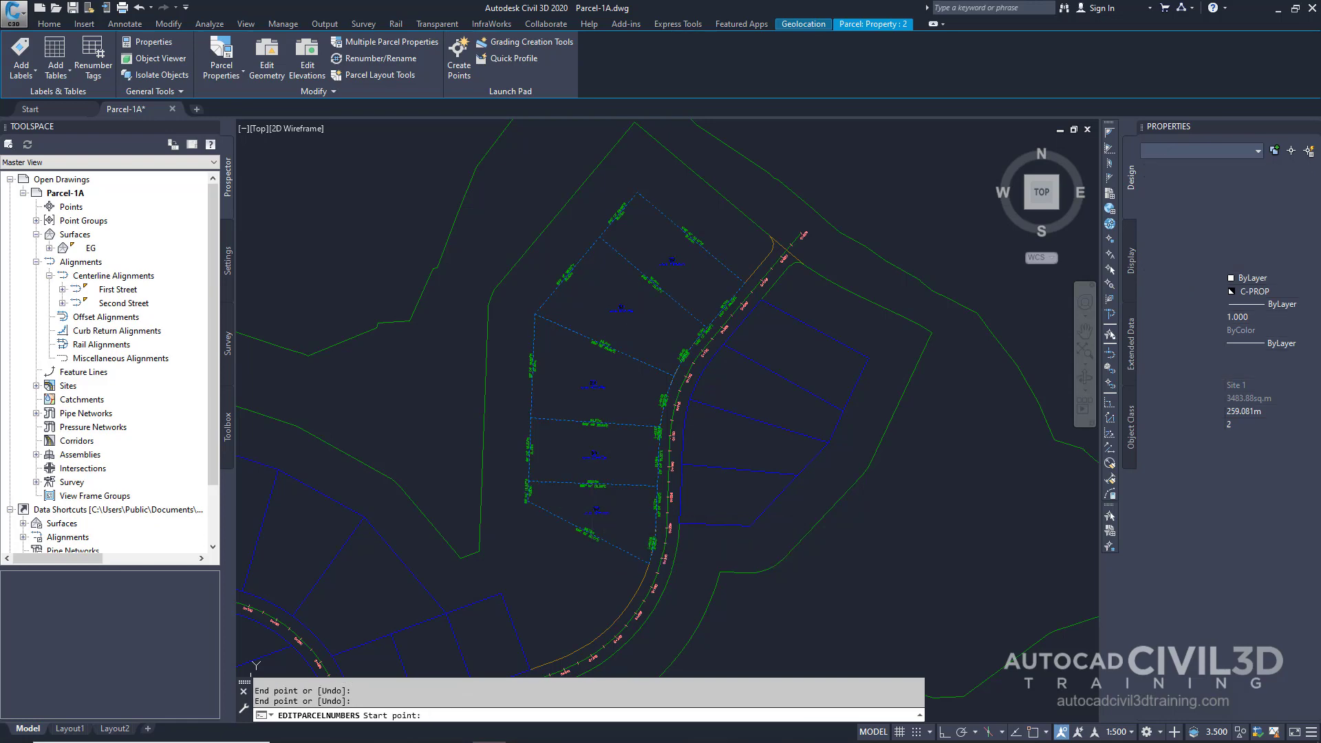
{"action": "key", "text": "Escape"}
- Pan along the road to bring the next parcels into view
{"action": "scroll", "coordinate": [710, 398], "scroll_direction": "down", "scroll_amount": 3}
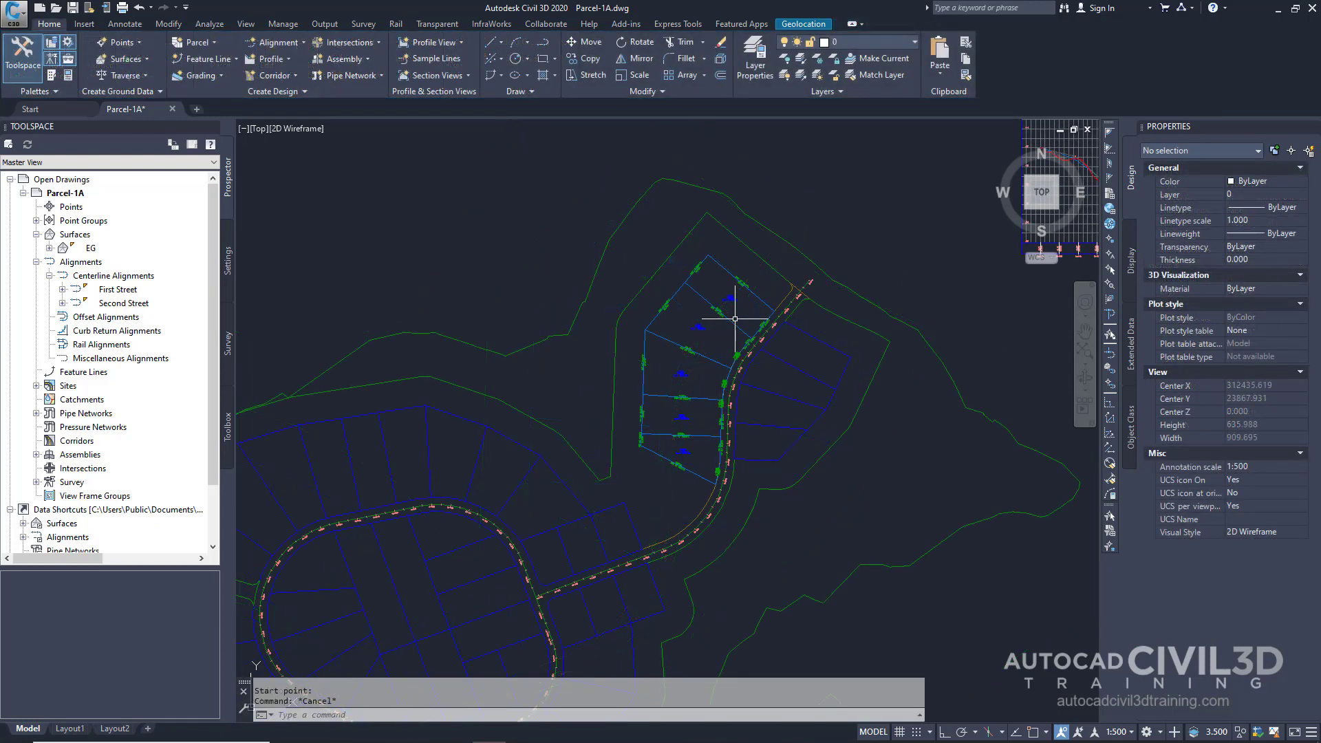
{"action": "scroll", "coordinate": [725, 309], "scroll_direction": "up", "scroll_amount": 3}
{"action": "scroll", "coordinate": [736, 302], "scroll_direction": "up", "scroll_amount": 3}
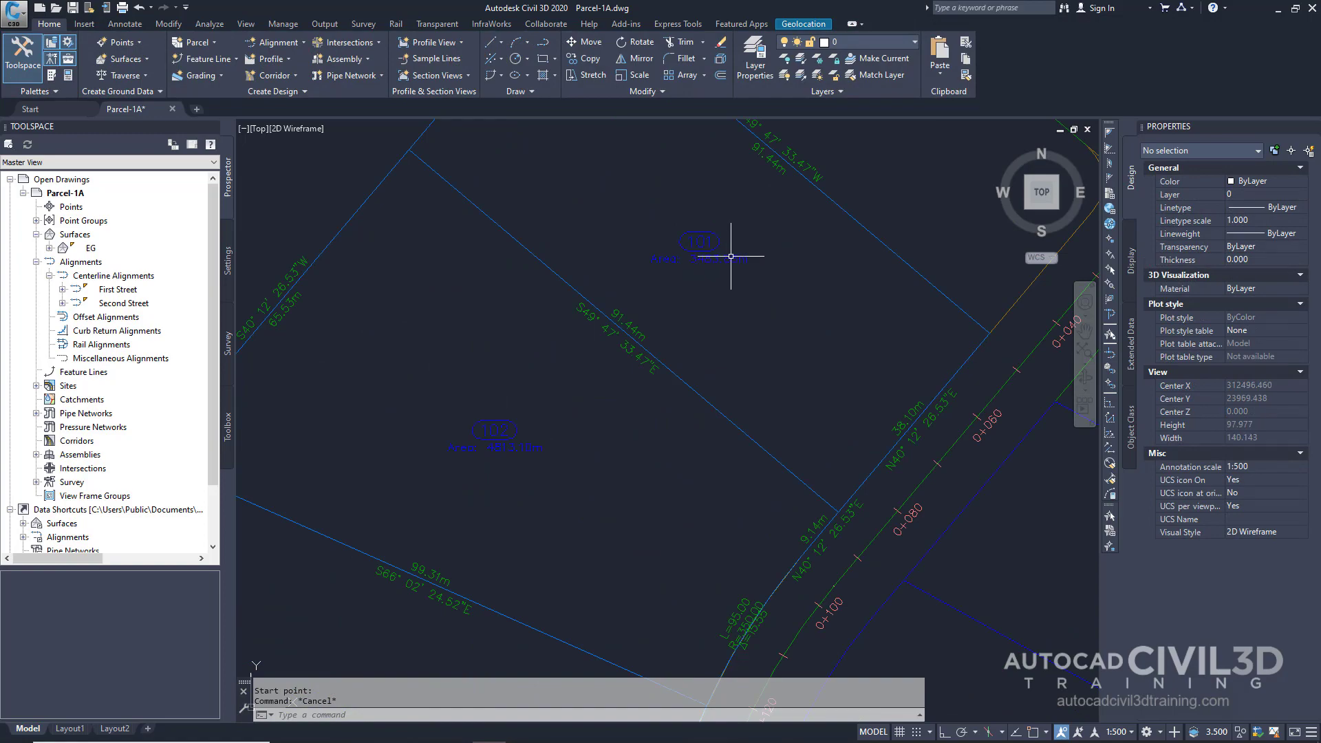
{"action": "mouse_move", "coordinate": [559, 452]}
{"action": "middle_mouse_down"}
{"action": "mouse_move", "coordinate": [554, 534]}
{"action": "mouse_move", "coordinate": [628, 275]}
{"action": "mouse_move", "coordinate": [596, 296]}
{"action": "middle_mouse_up"}
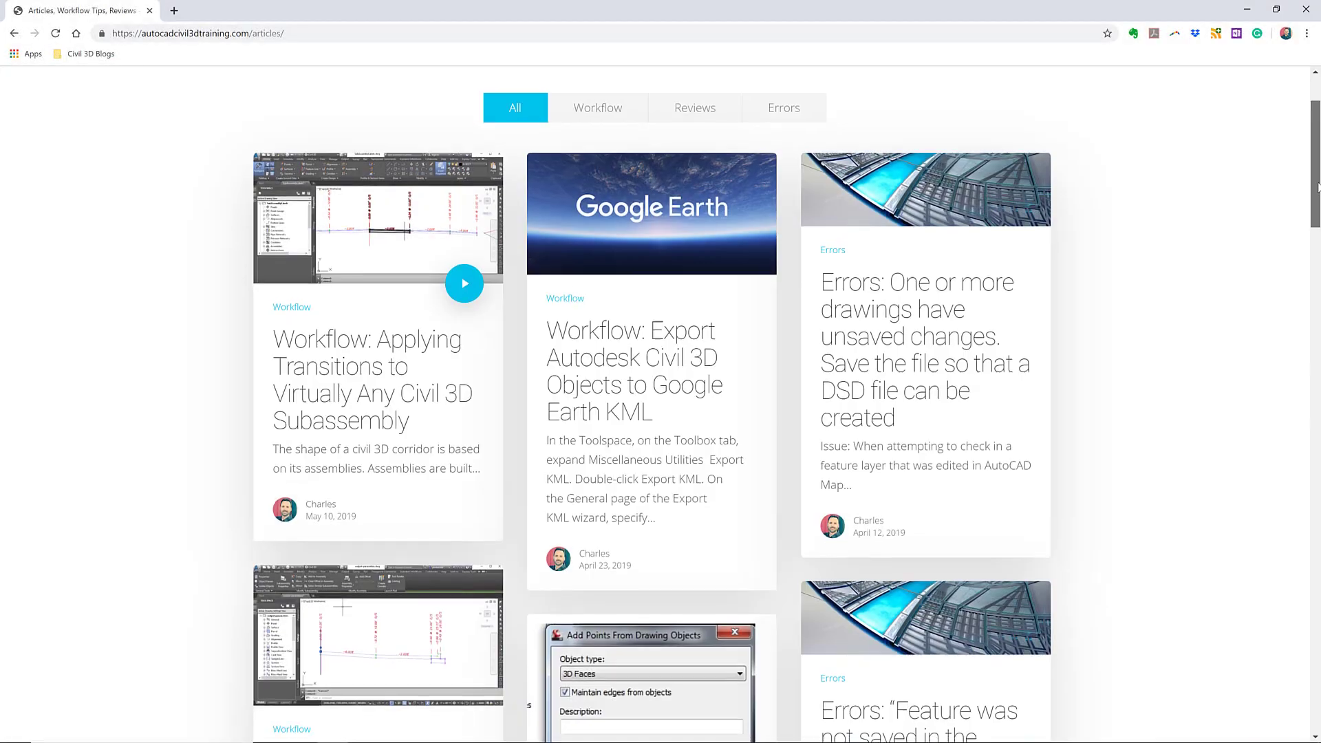
- Scroll down the training site's articles page toward the workflow tips sign-up form
{"action": "scroll", "coordinate": [660, 399], "scroll_direction": "down", "scroll_amount": 3}
{"action": "left_click_drag", "start_coordinate": [1317, 205], "coordinate": [1317, 235]}
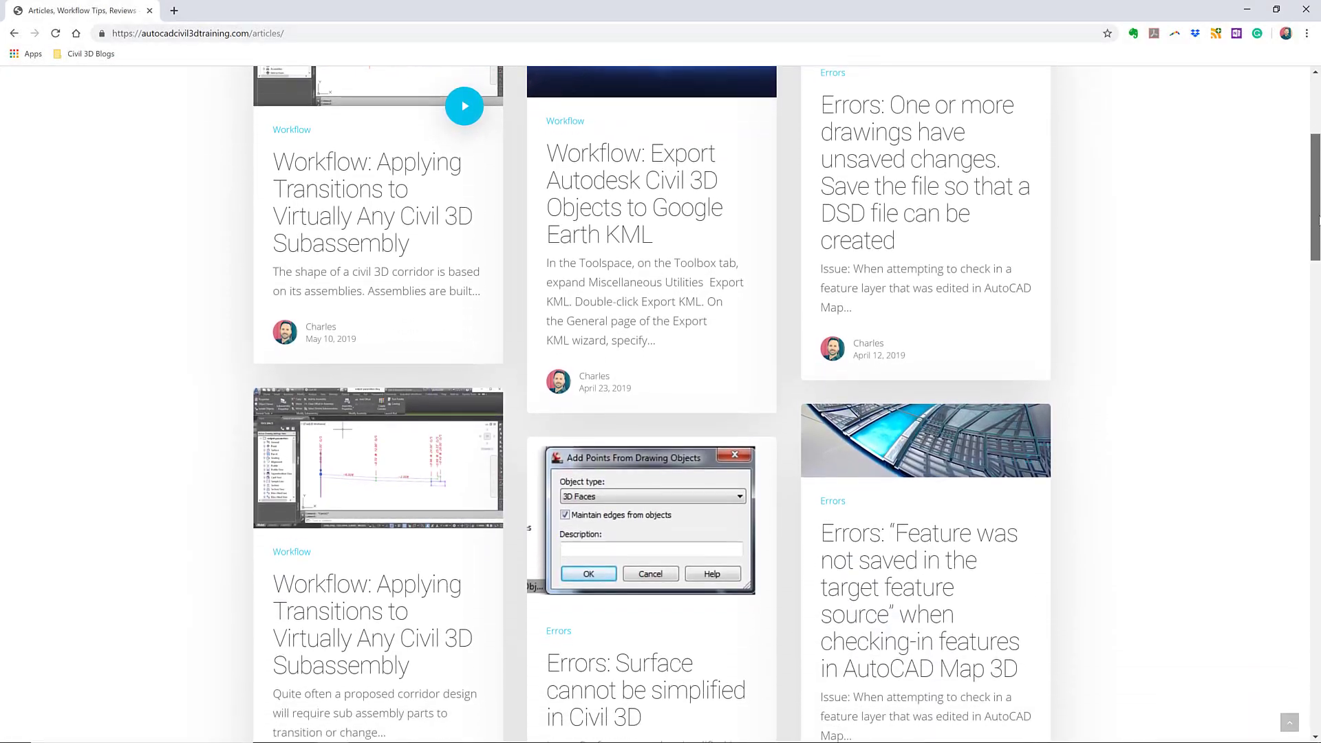